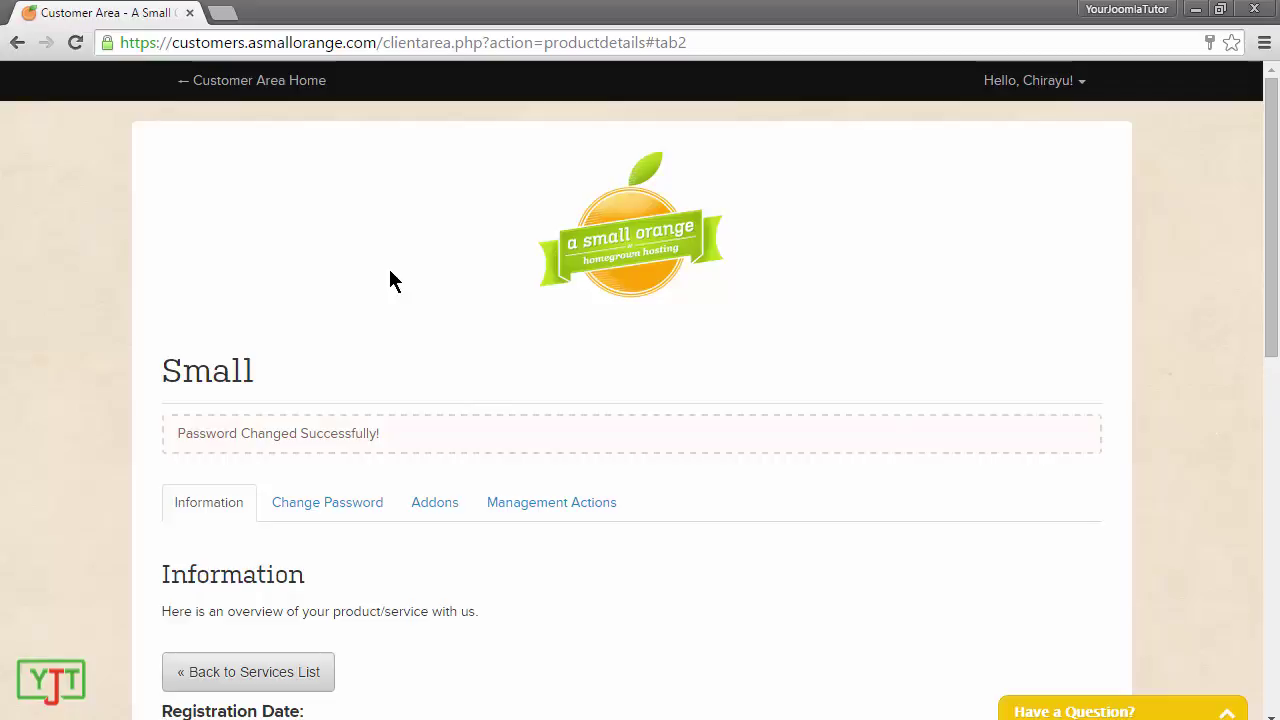
Scroll the product details page and launch the cPanel login in a new tab.
drag(1271, 210, 1271, 477)
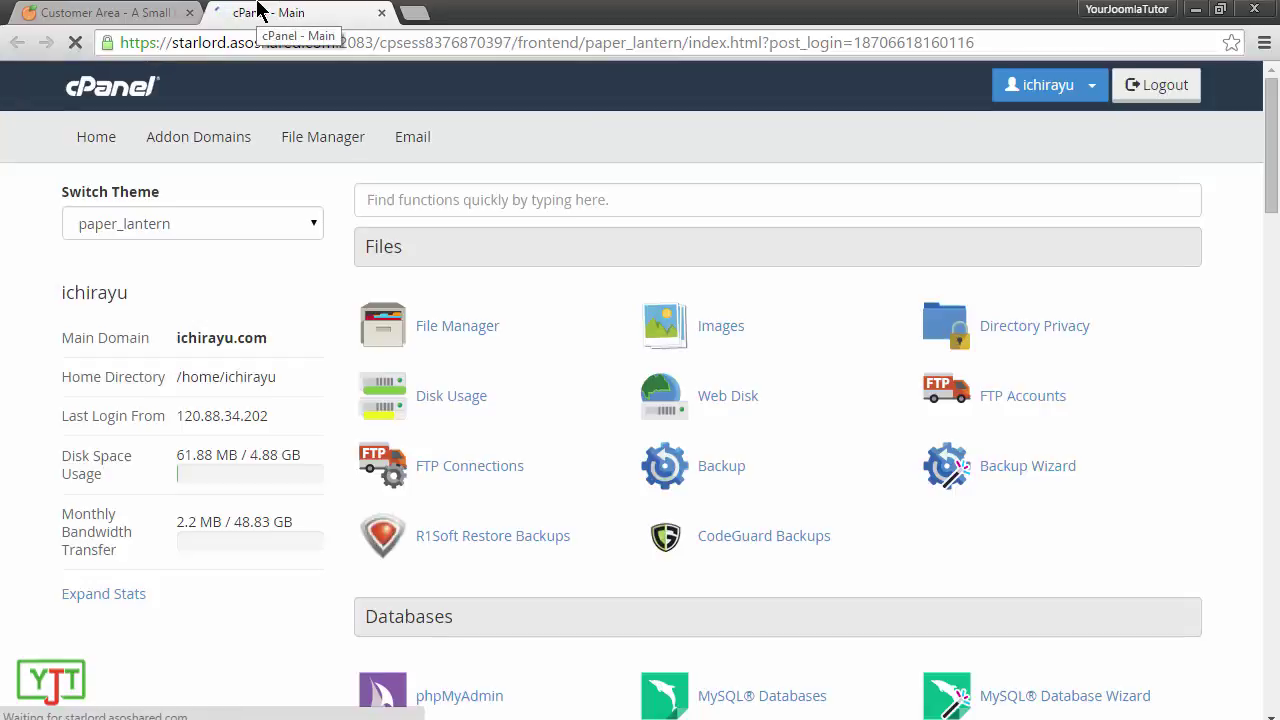
Search cPanel functions for 'addon' and open the Addon Domains page.
click(480, 194)
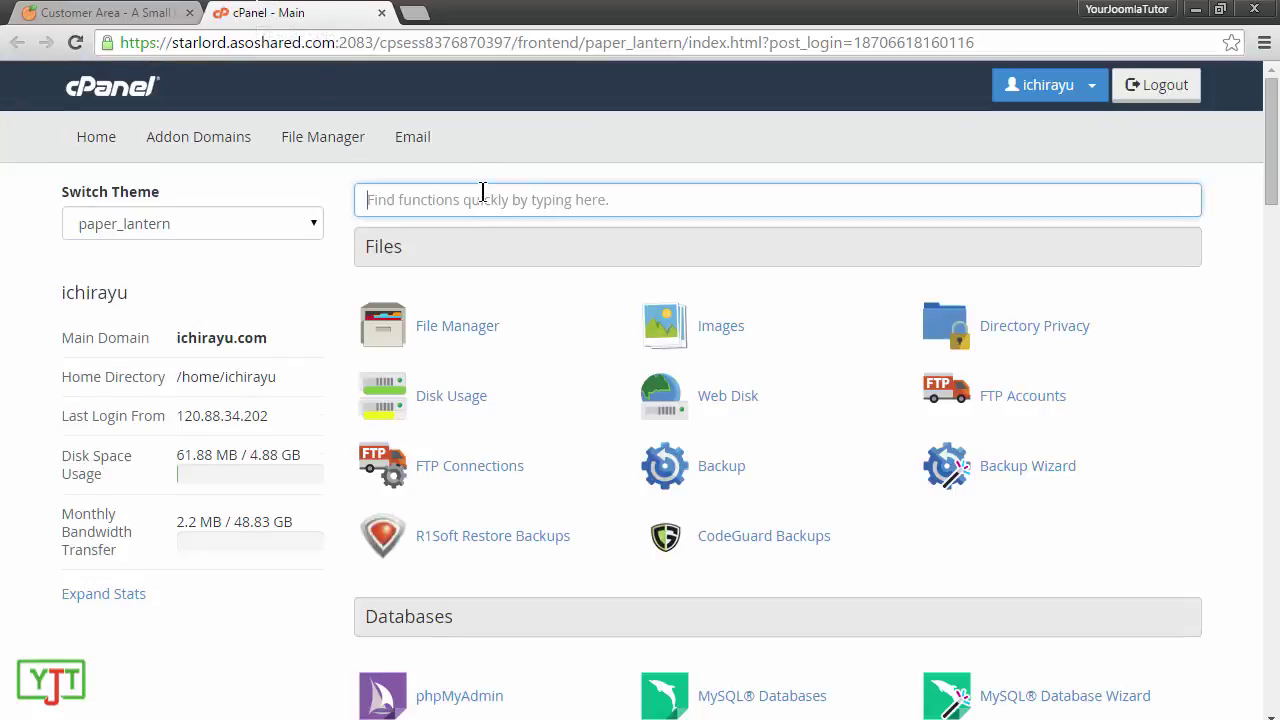
text(add)
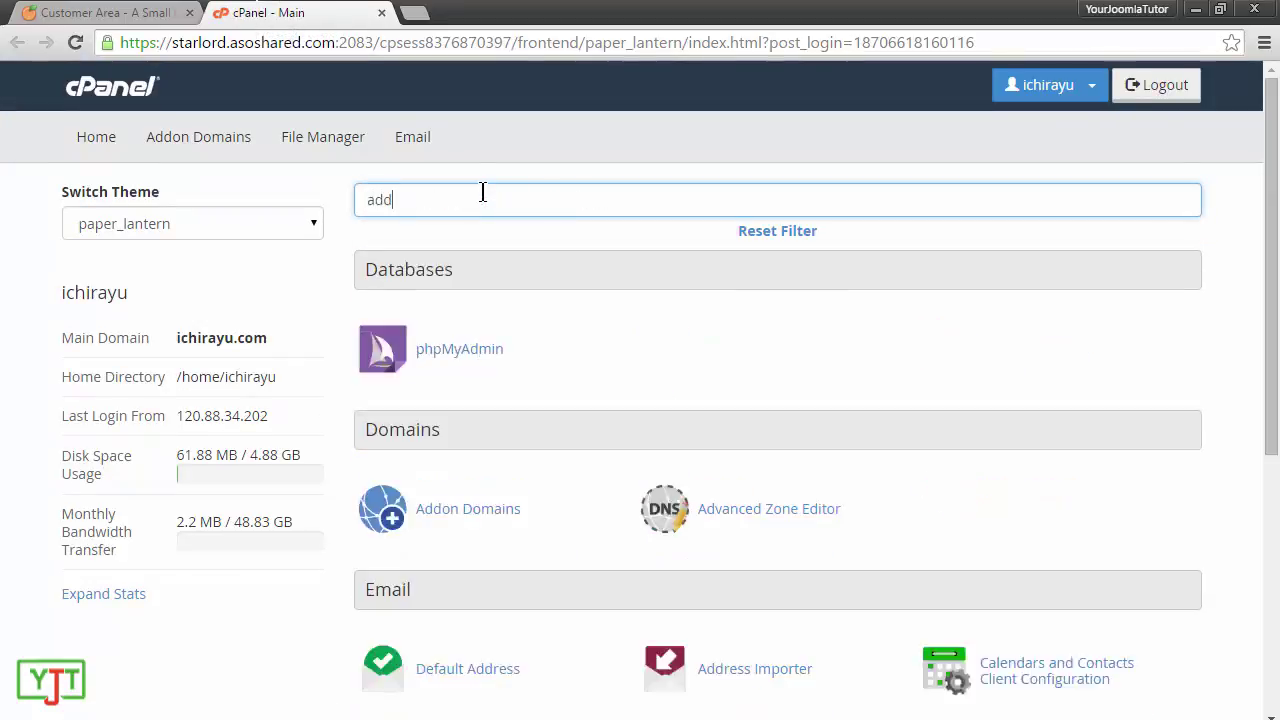
text(on)
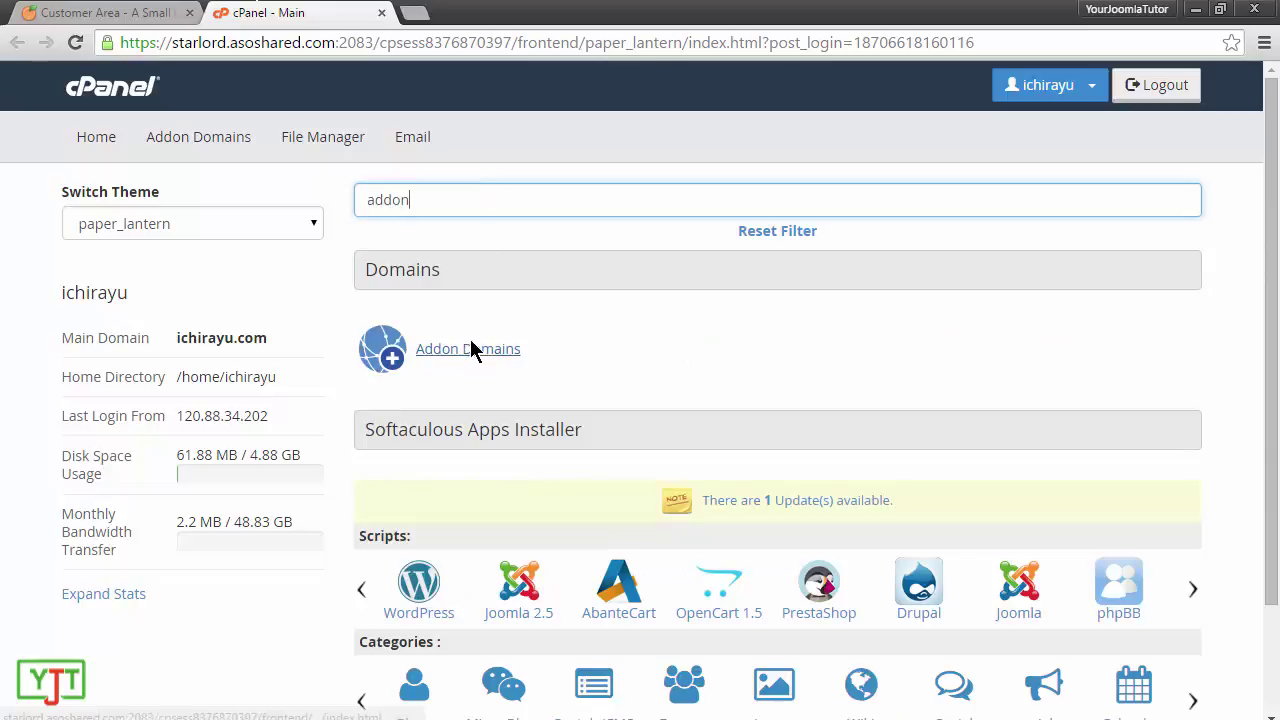
click(476, 352)
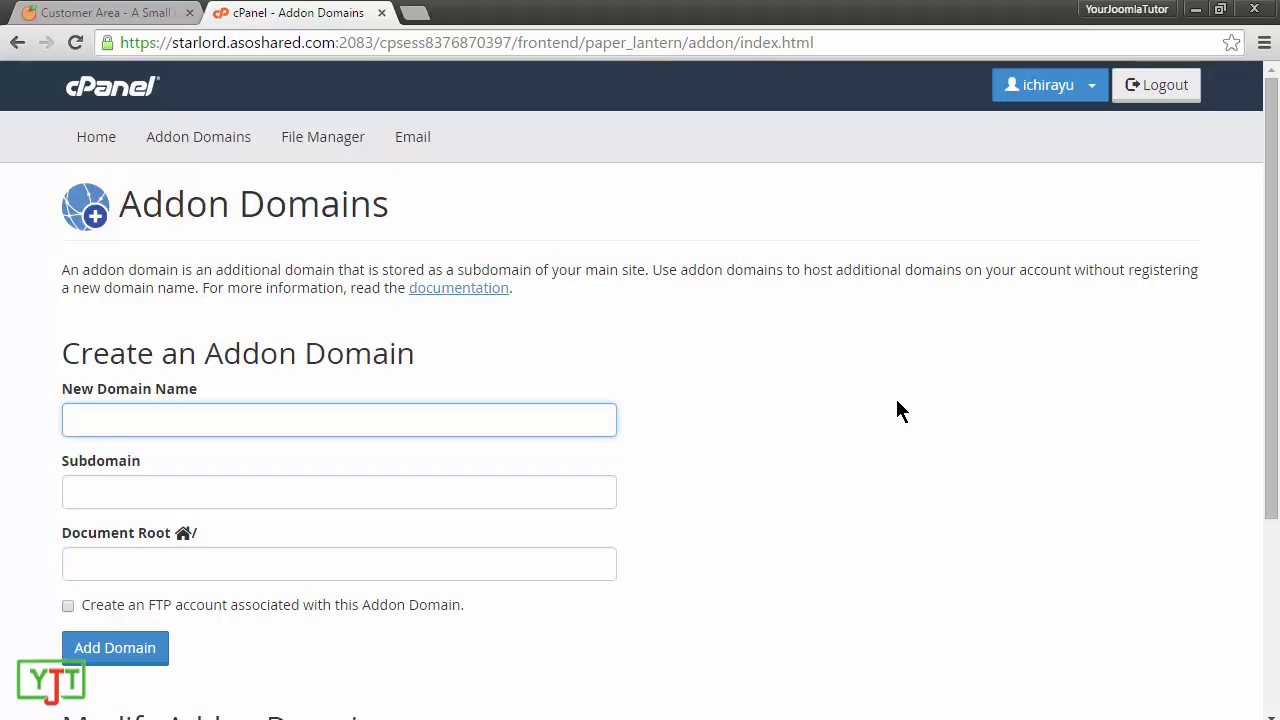
Enter addon domain iakashlal.net with subdomain iakashlal, trimming the document root to iakashlal.net.
text(iakas)
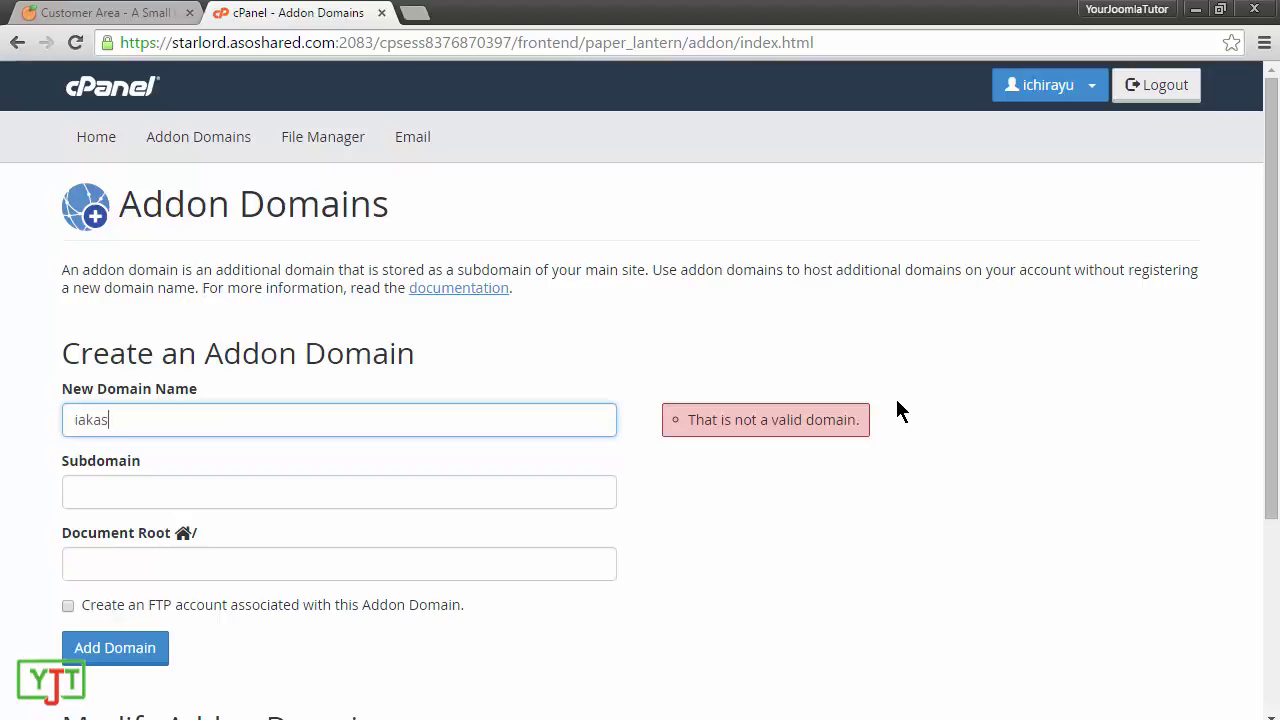
text(hlal.net)
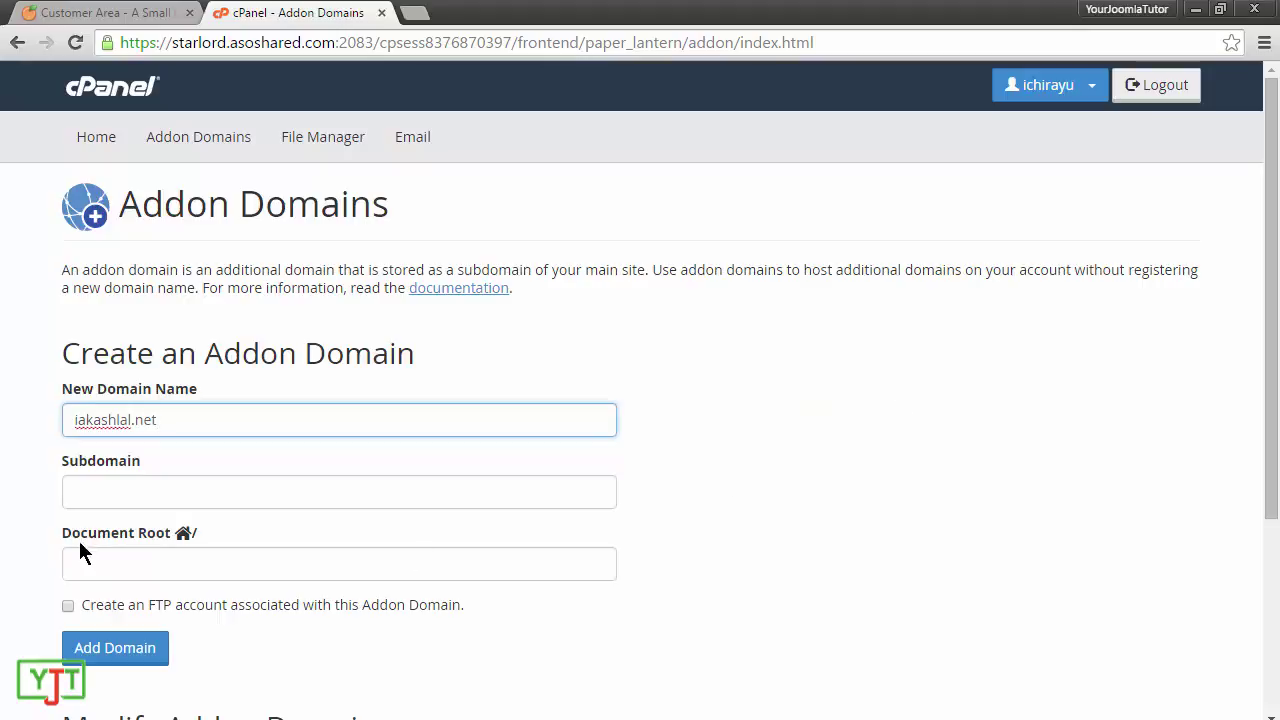
click(145, 491)
click(290, 610)
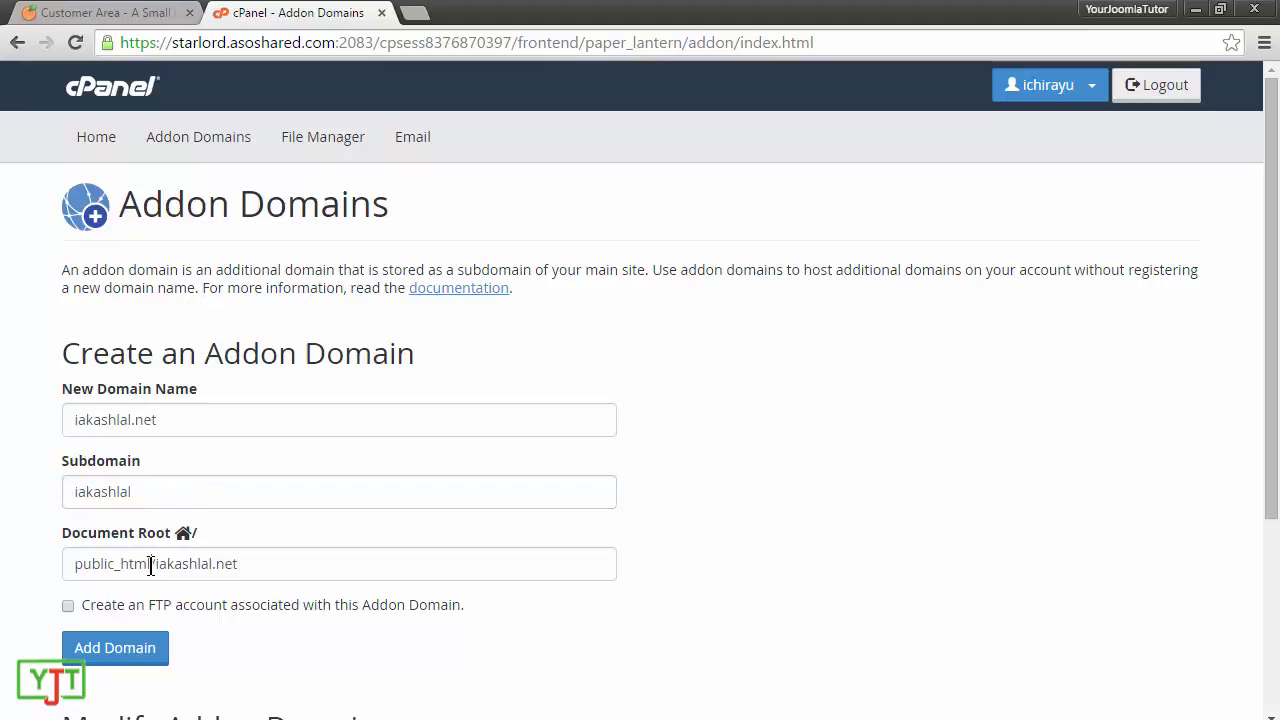
drag(150, 566, 28, 566)
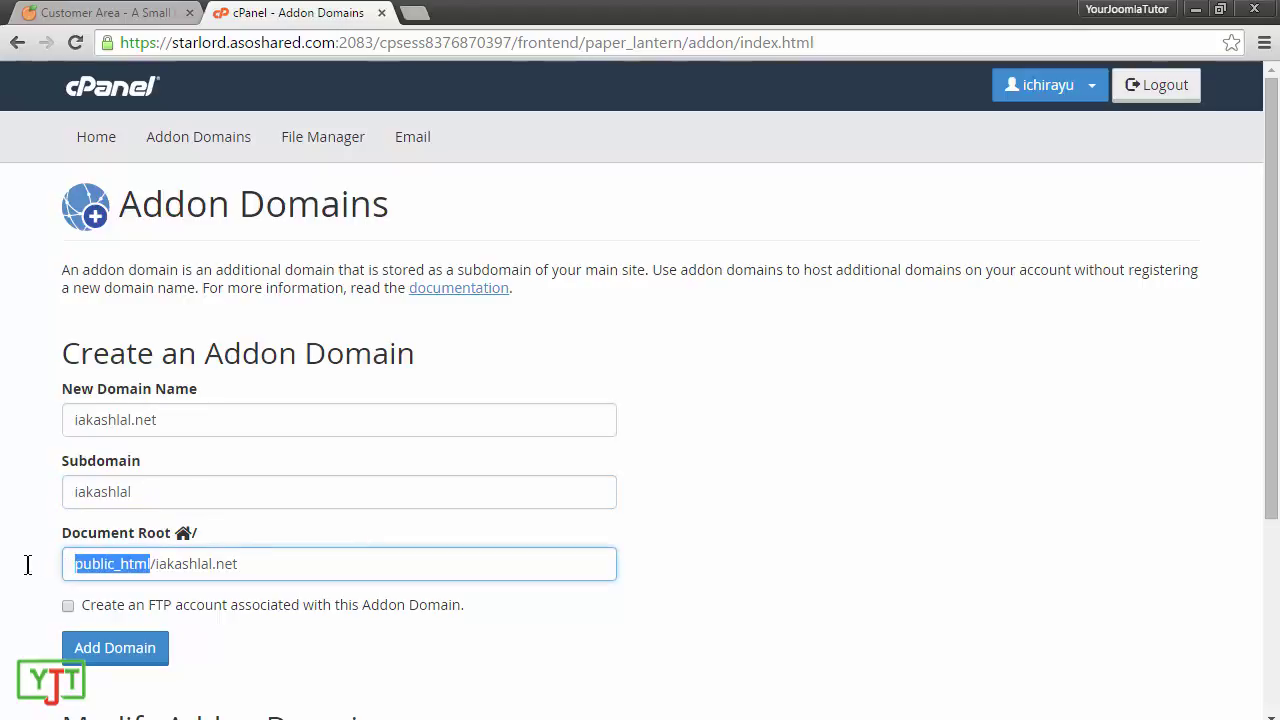
key(BackSpace)
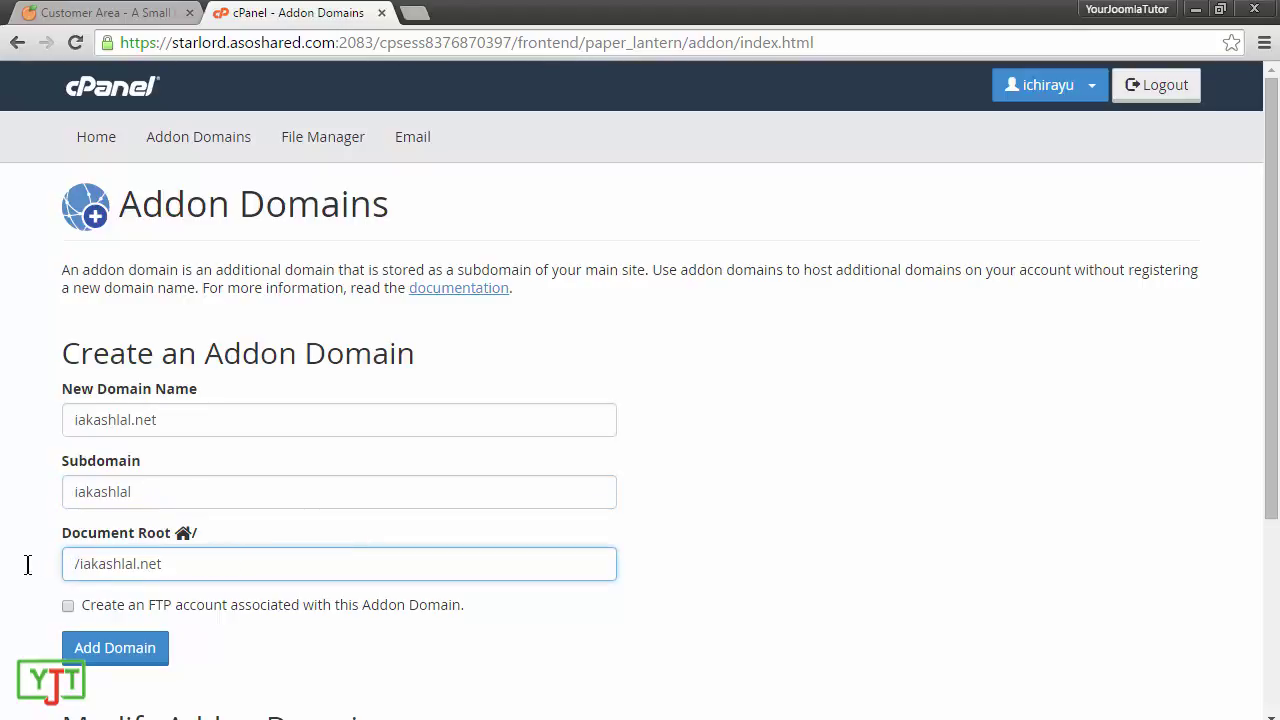
key(Delete)
Add the iakashlal.net addon domain and confirm it in the Modify Addon Domain table.
click(117, 655)
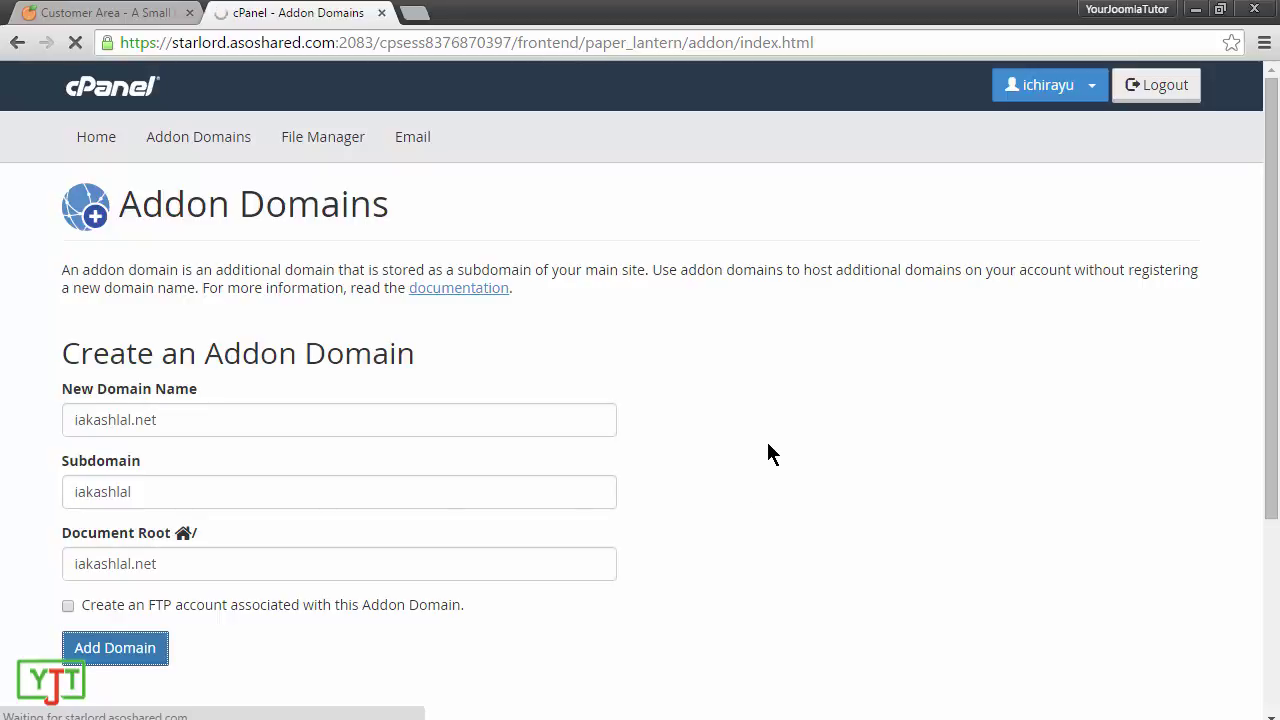
scroll(768, 445, down, 3)
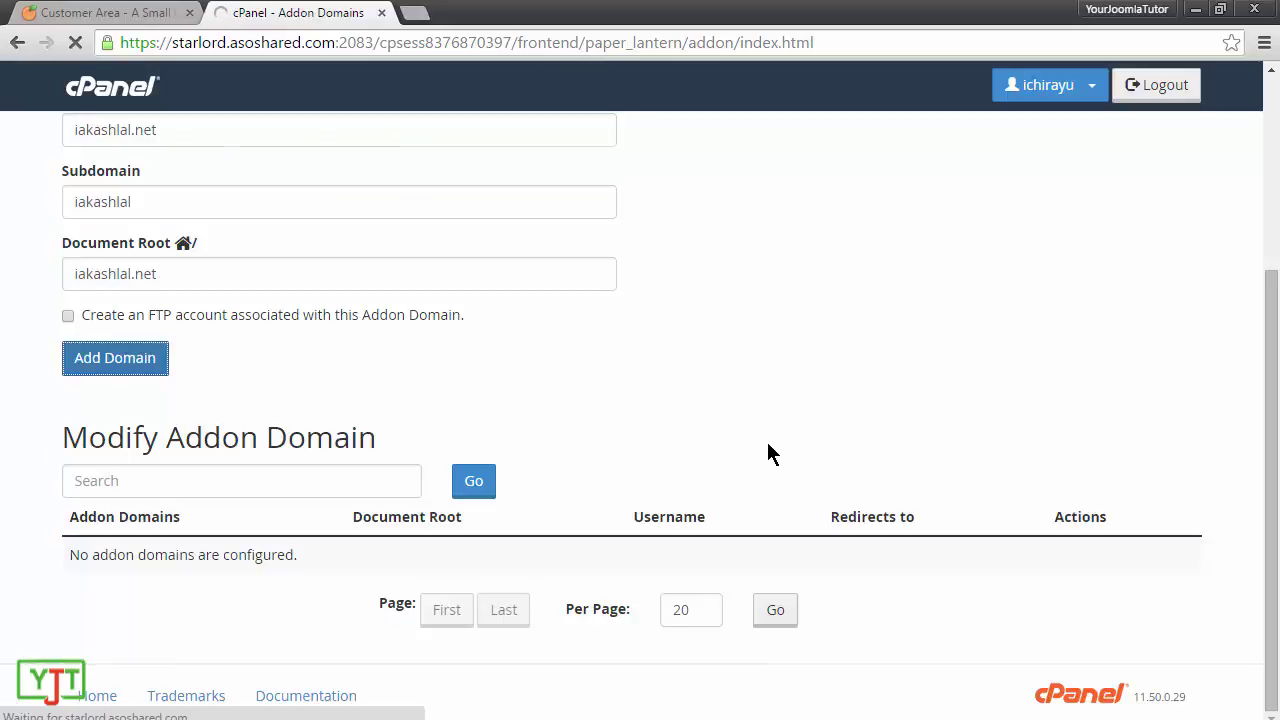
scroll(767, 442, up, 3)
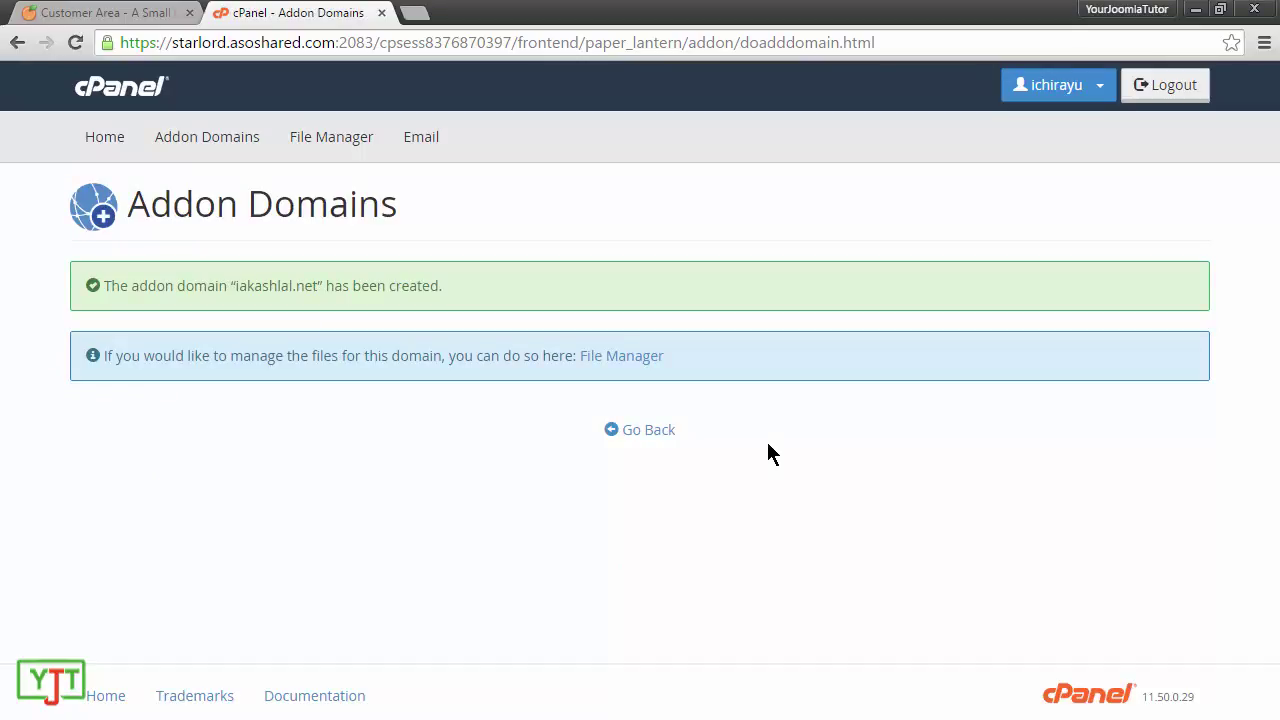
click(642, 432)
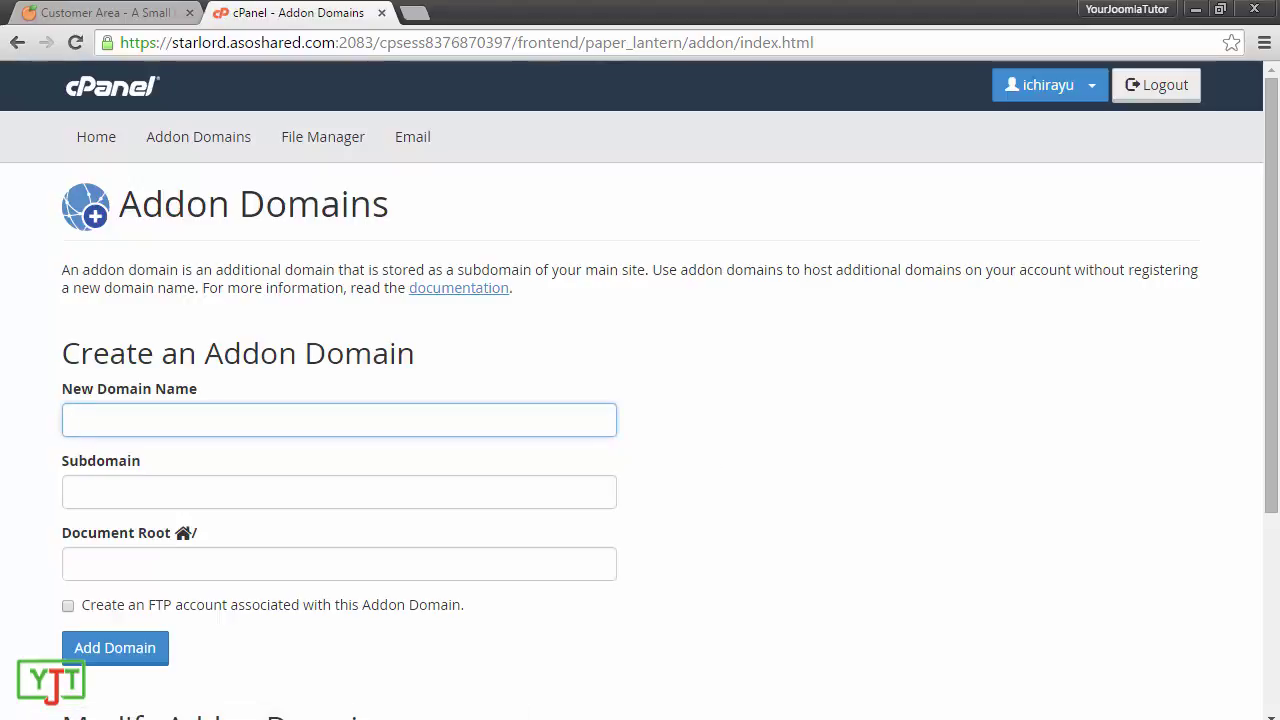
scroll(591, 609, down, 3)
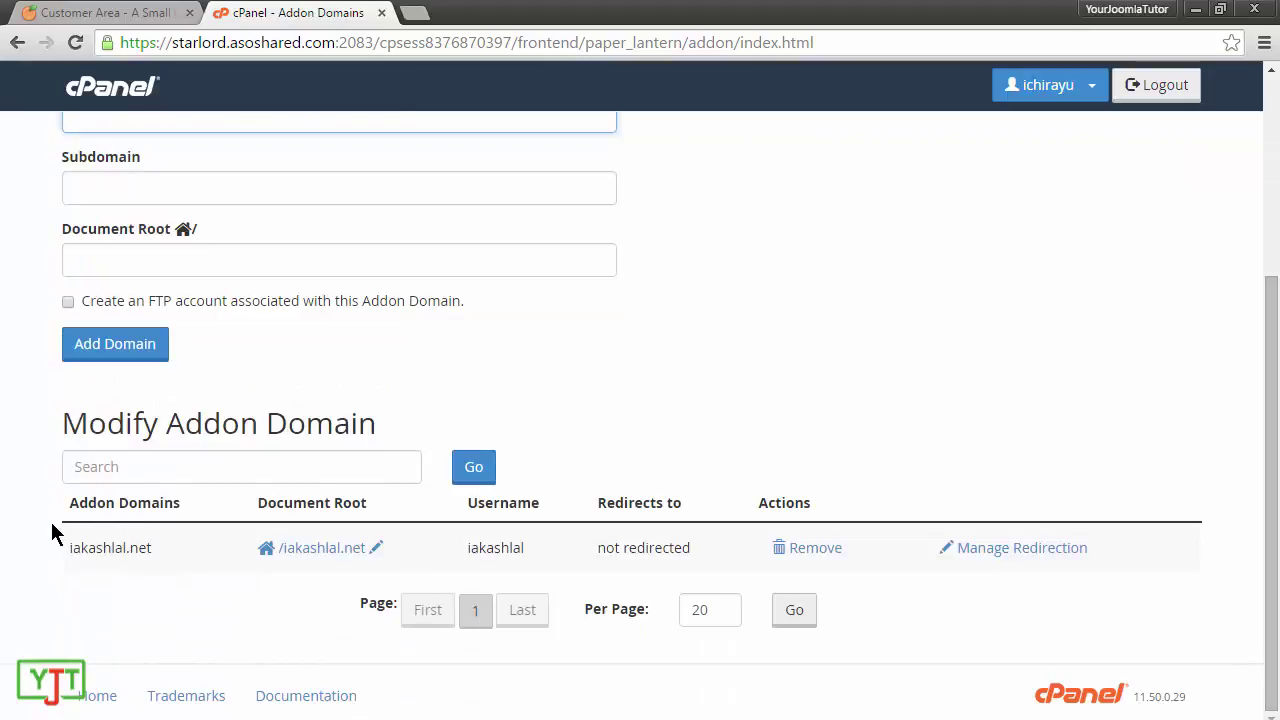
drag(43, 545, 177, 558)
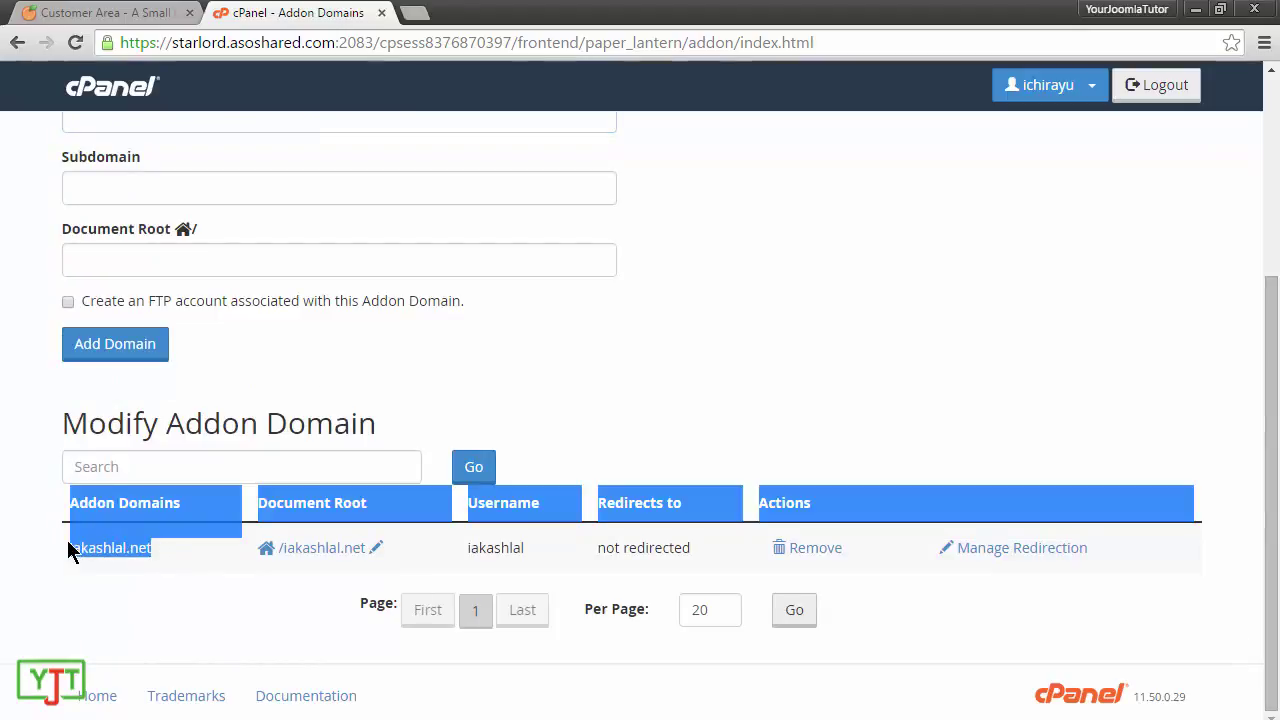
click(183, 545)
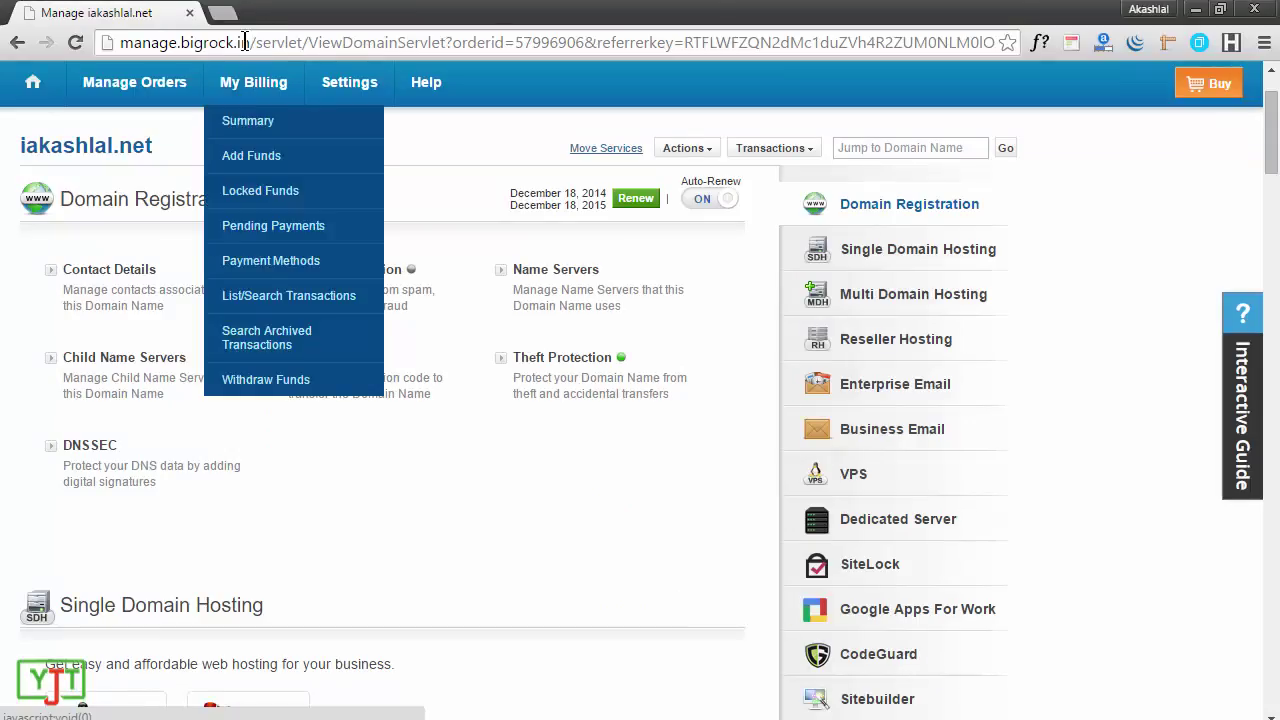
Open the Name Servers settings from the iakashlal.net BigRock domain page.
double_click(210, 42)
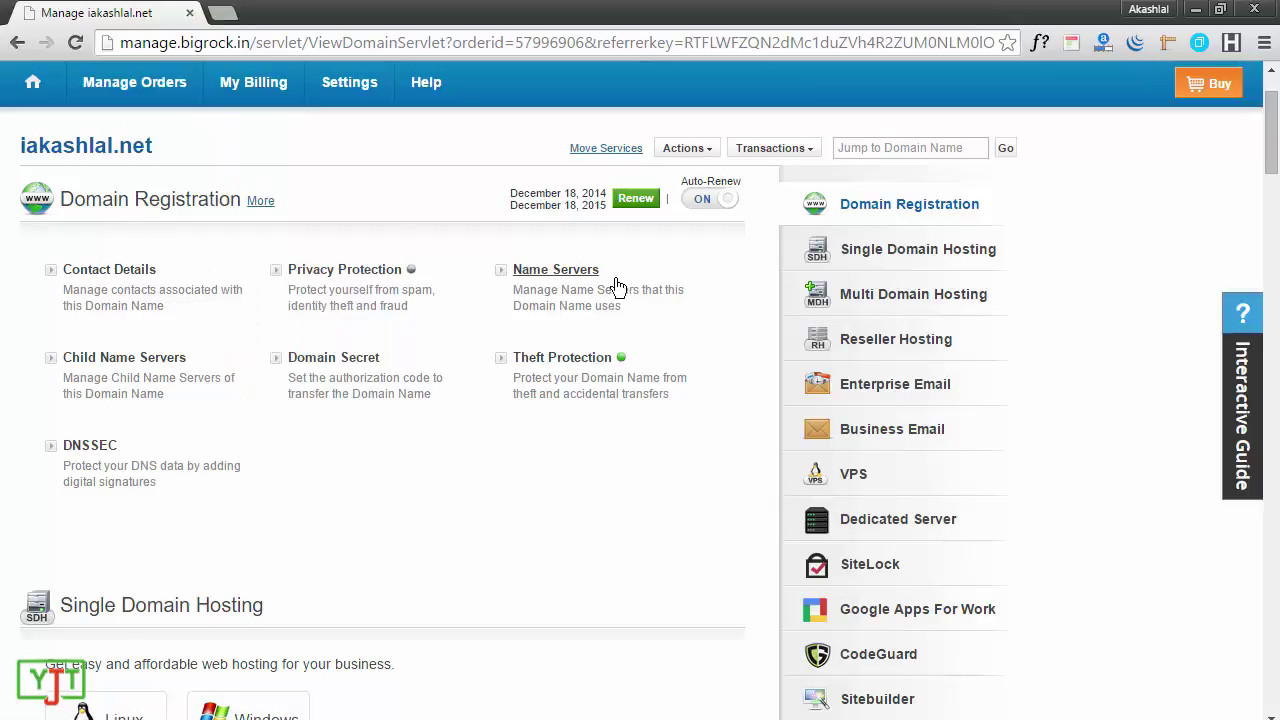
click(567, 277)
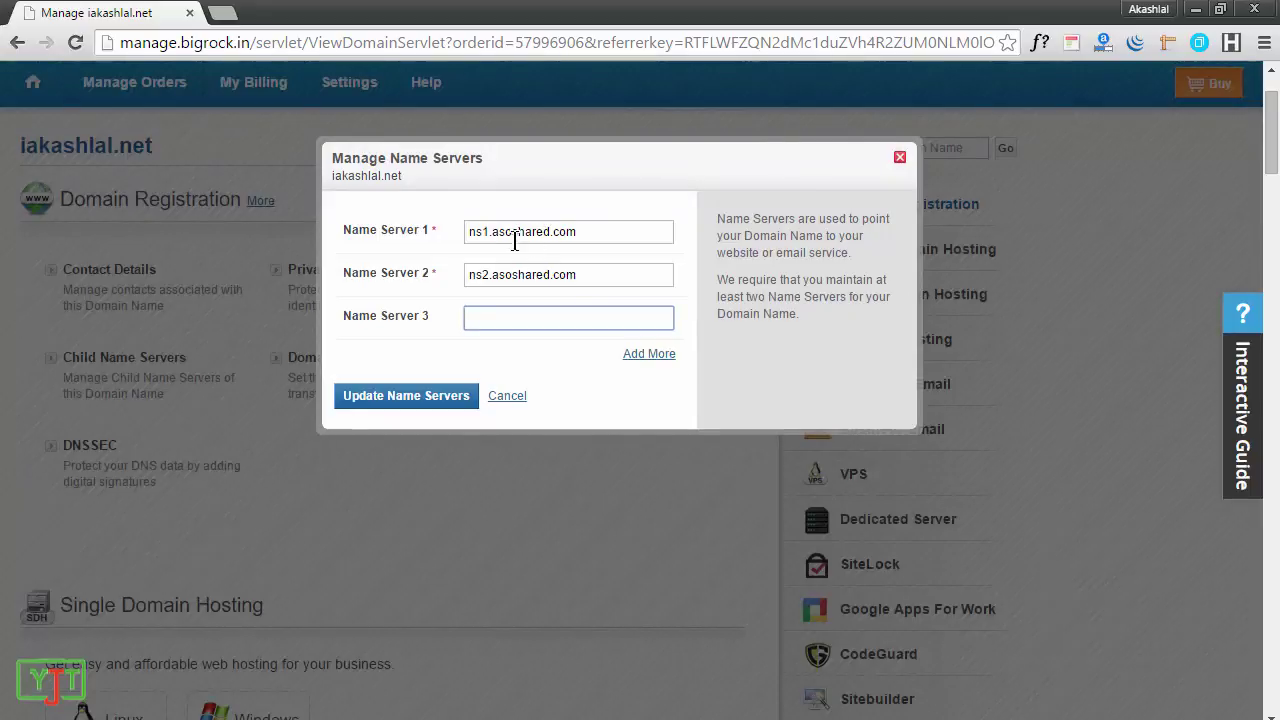
Review the existing ns1/ns2.asoshared.com name server values and try saving them.
click(471, 230)
drag(471, 230, 598, 232)
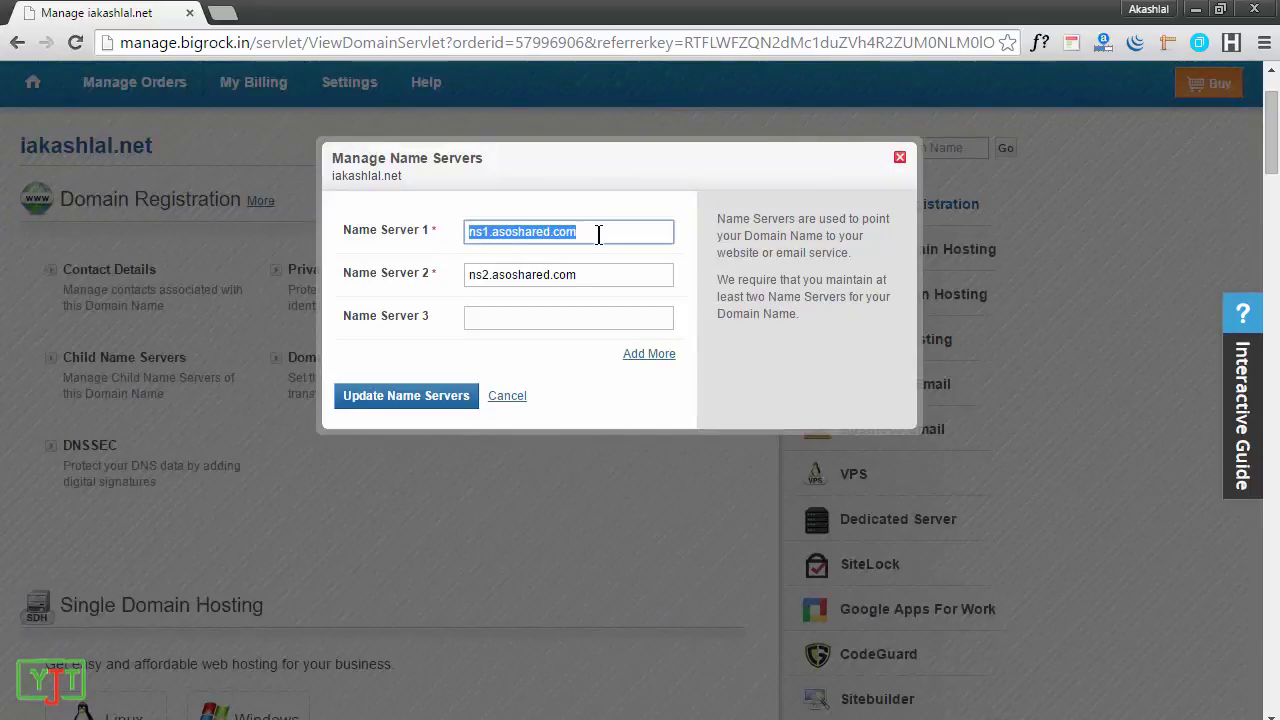
drag(578, 276, 426, 280)
click(548, 273)
triple_click(548, 273)
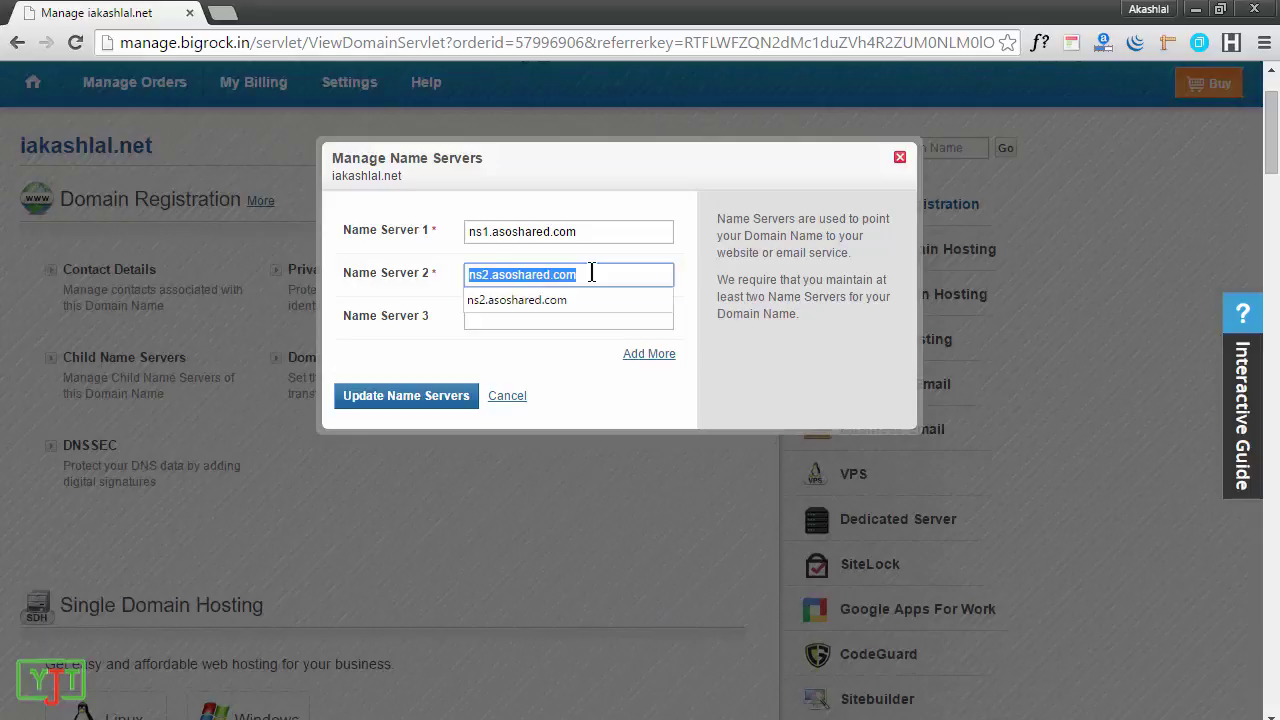
click(604, 379)
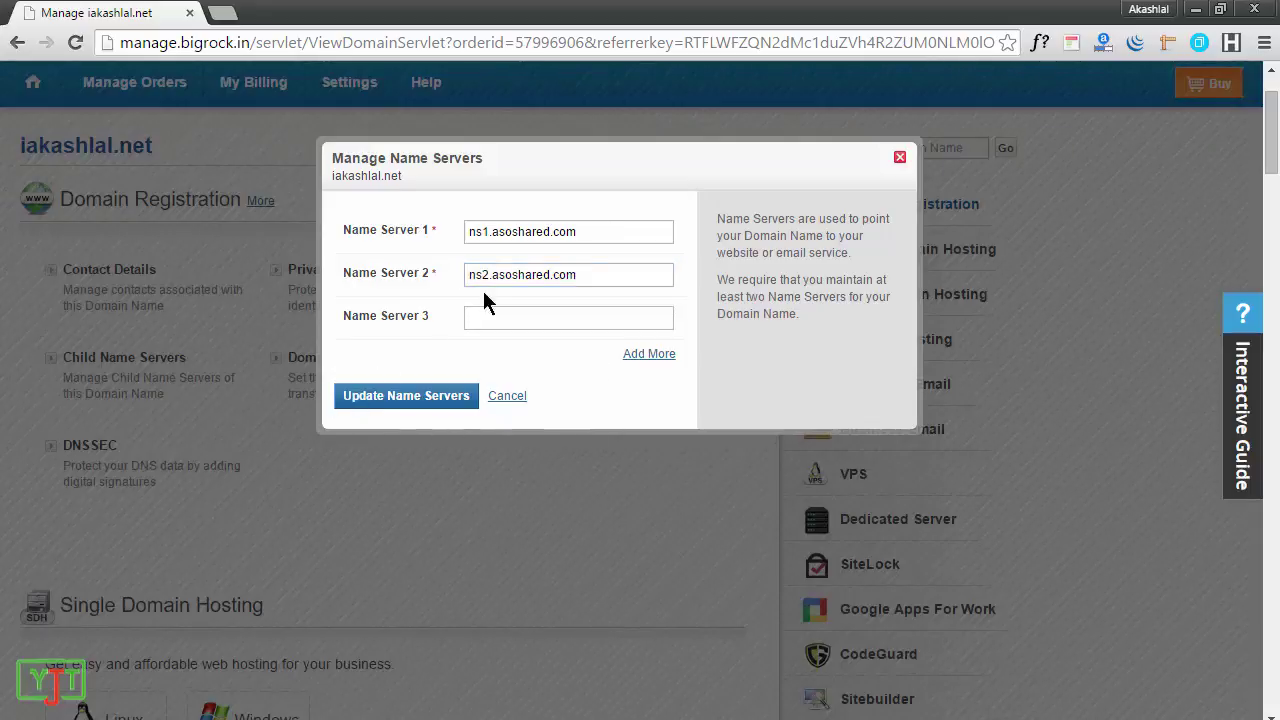
click(437, 396)
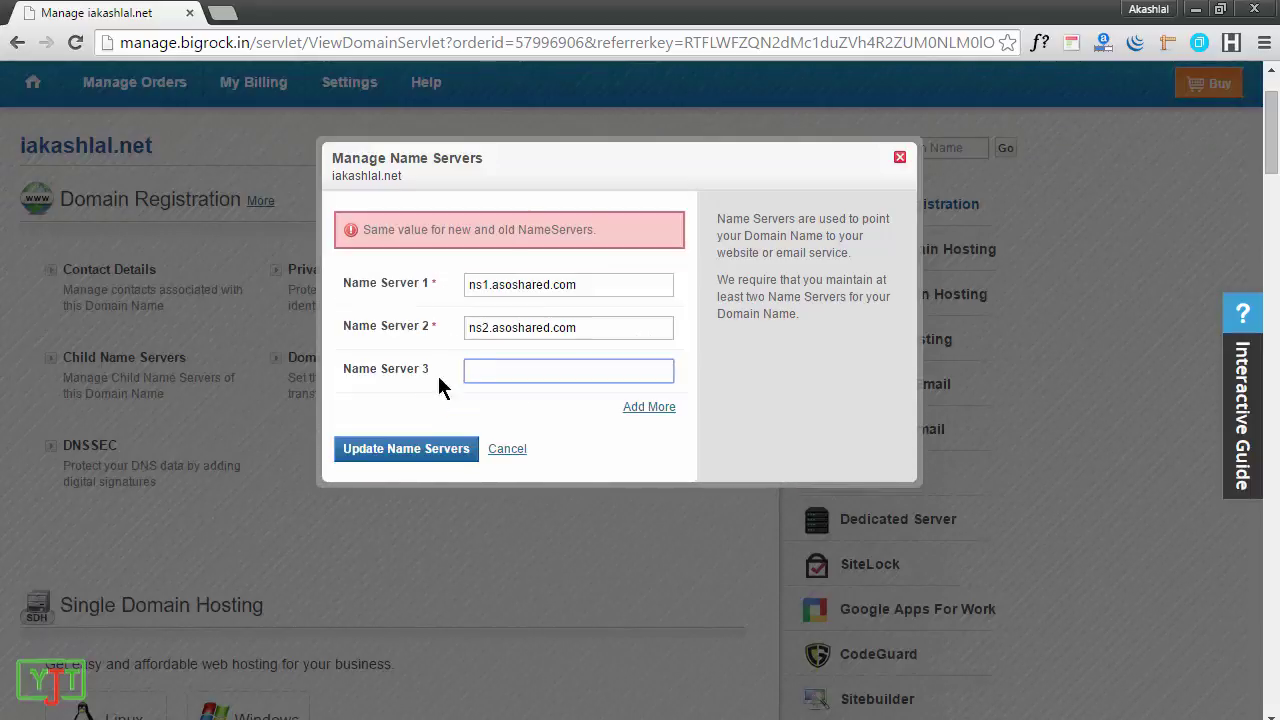
Read the already-set error, recheck both name servers, and close the dialog unchanged.
click(629, 229)
drag(523, 230, 371, 229)
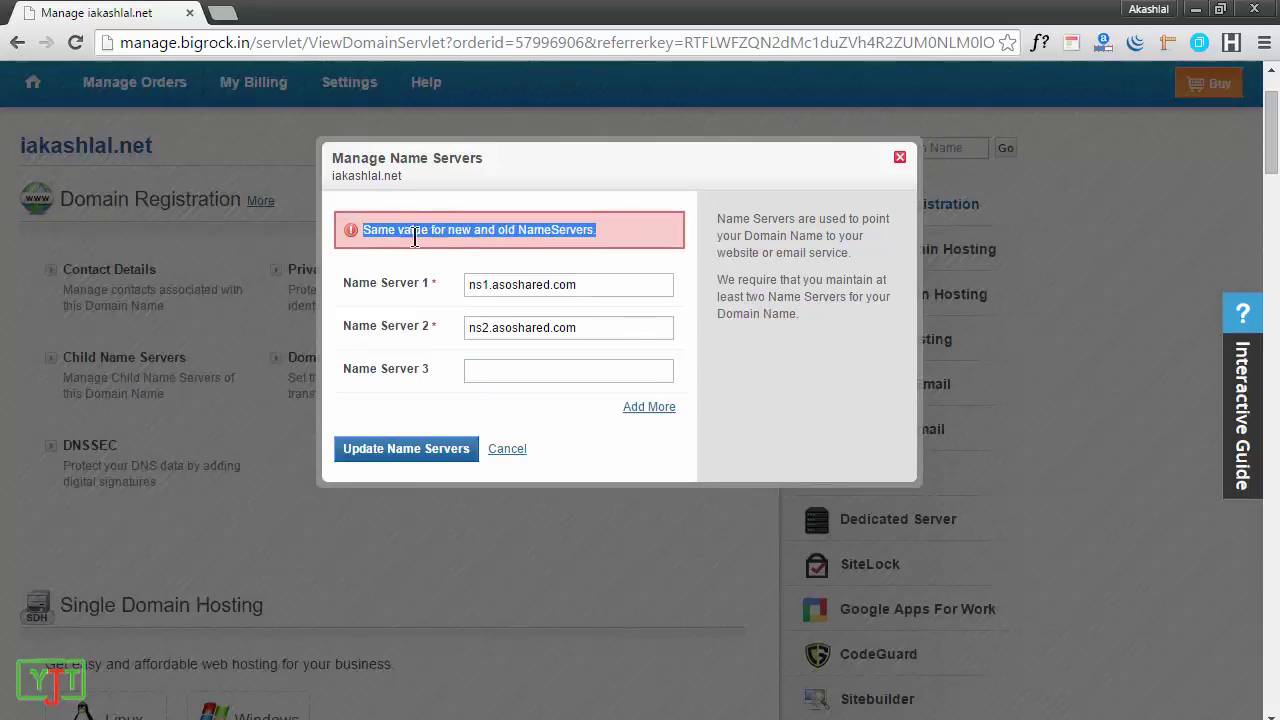
click(498, 239)
triple_click(490, 228)
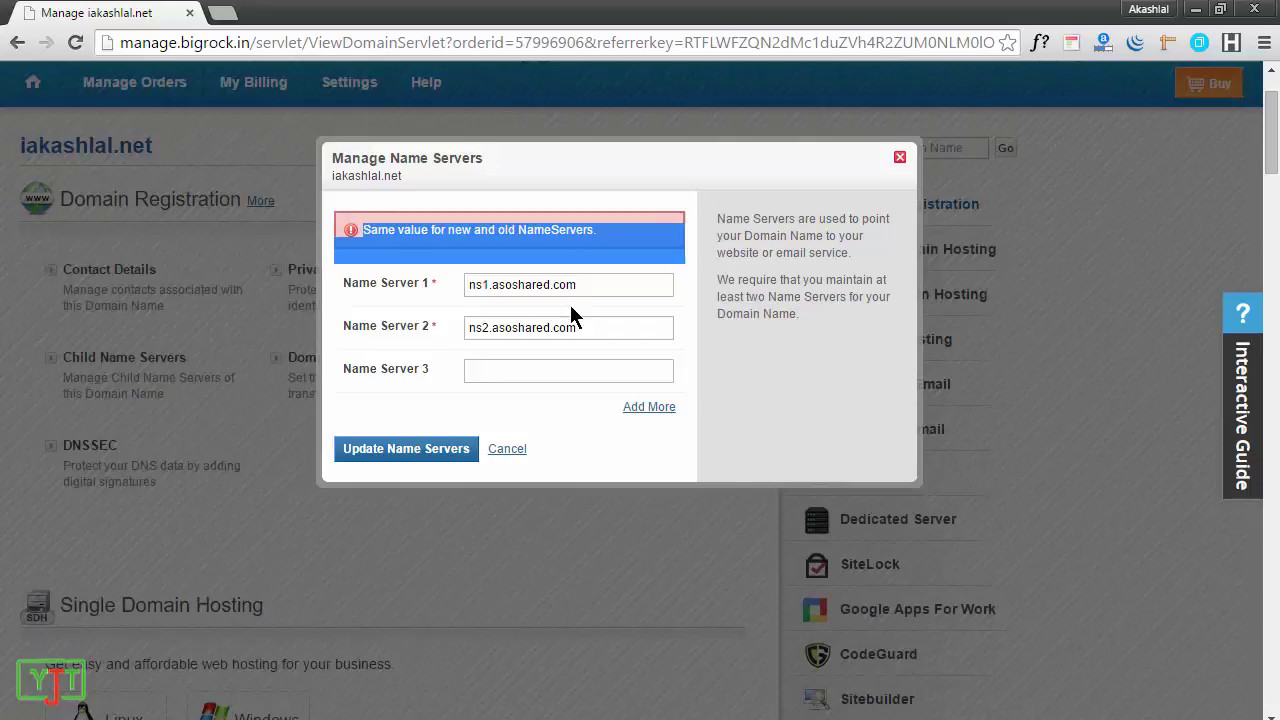
drag(591, 284, 440, 272)
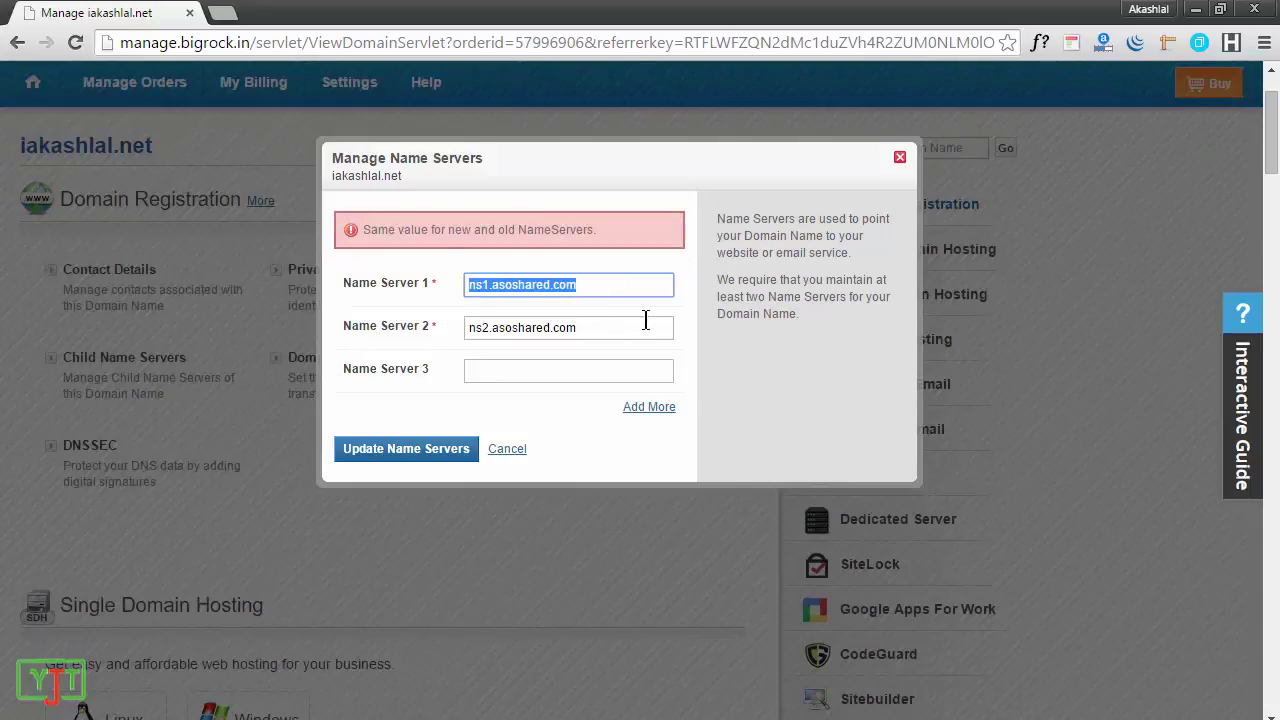
drag(646, 322, 465, 330)
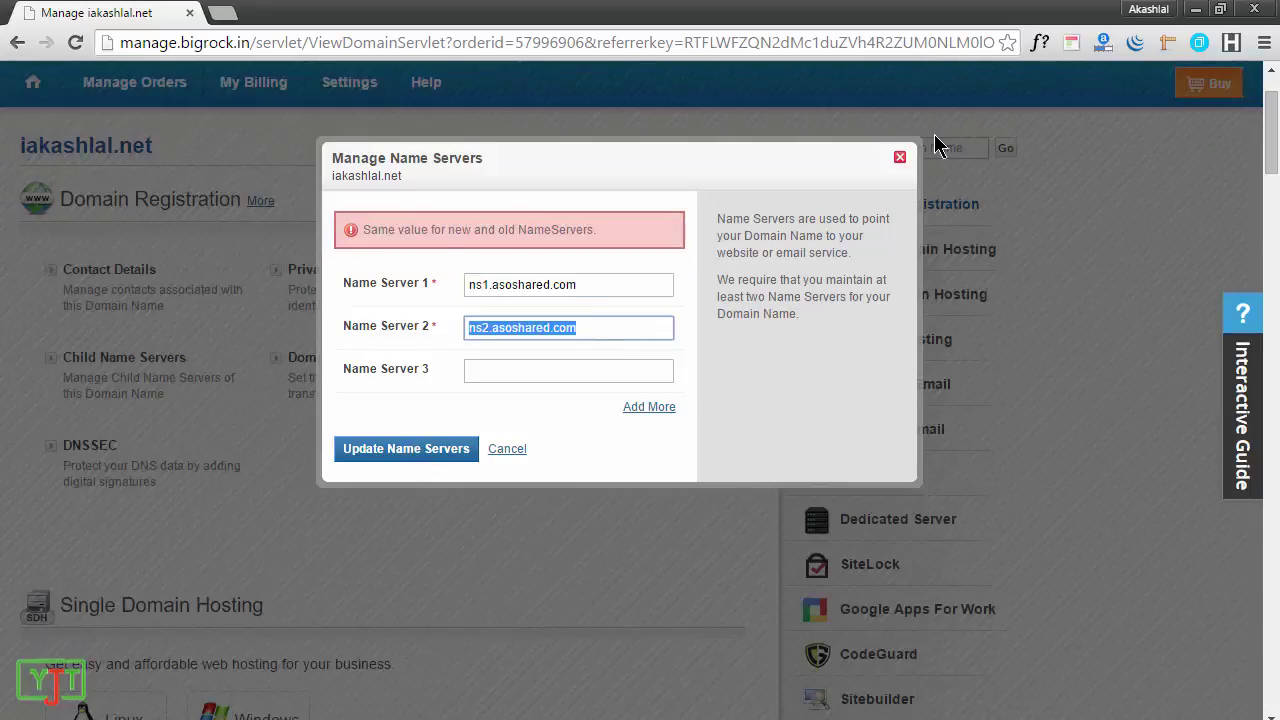
click(900, 160)
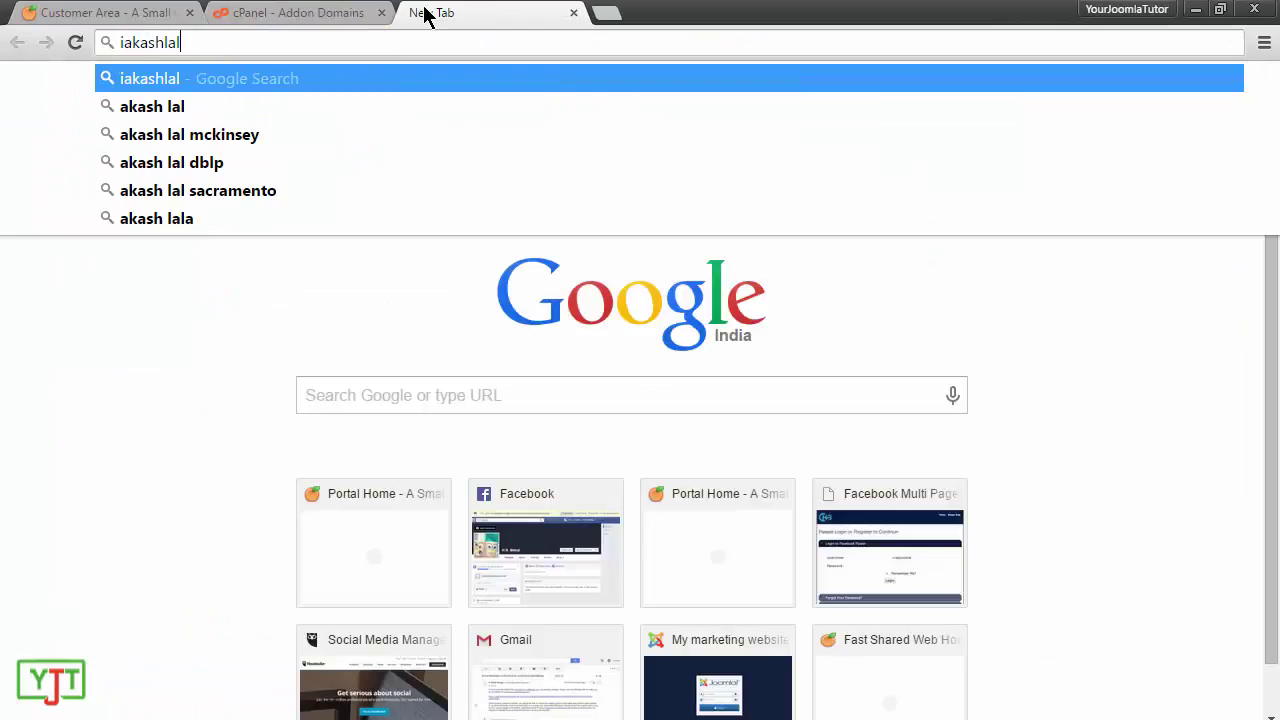
Load iakashlal.net in a new tab and confirm it shows an empty 'Index of /' listing.
text(.net)
key(Return)
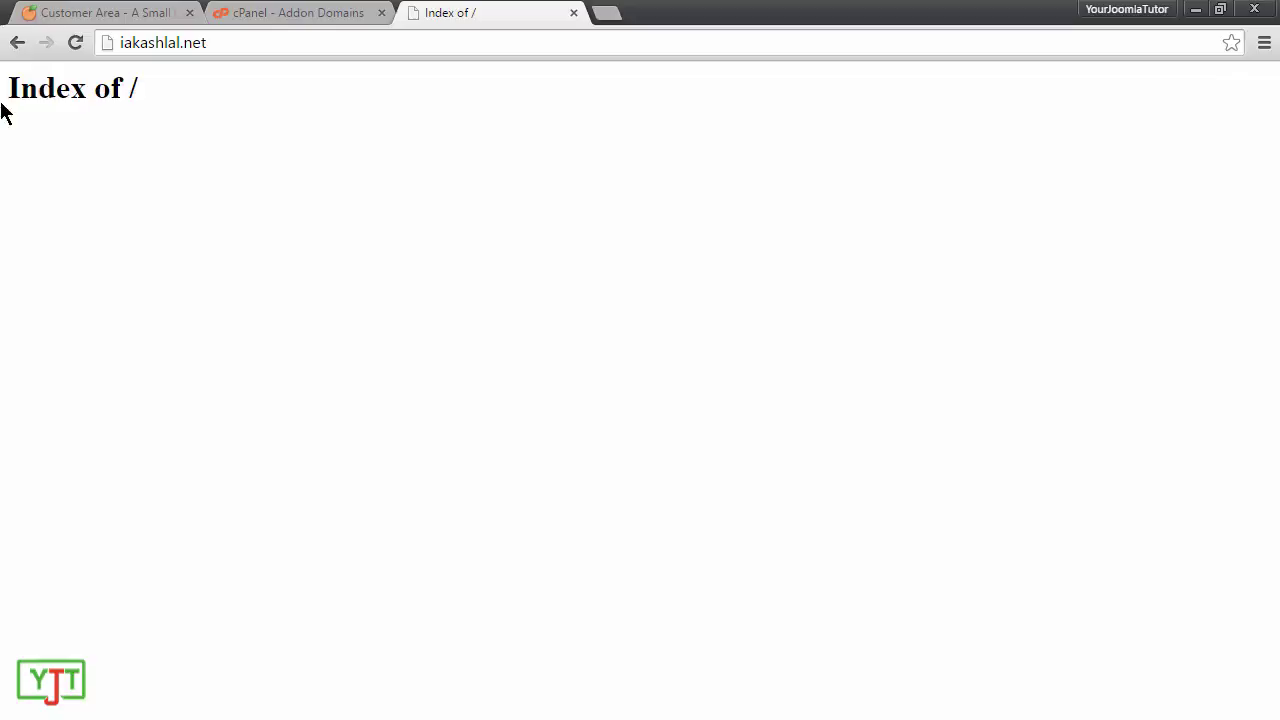
triple_click(51, 77)
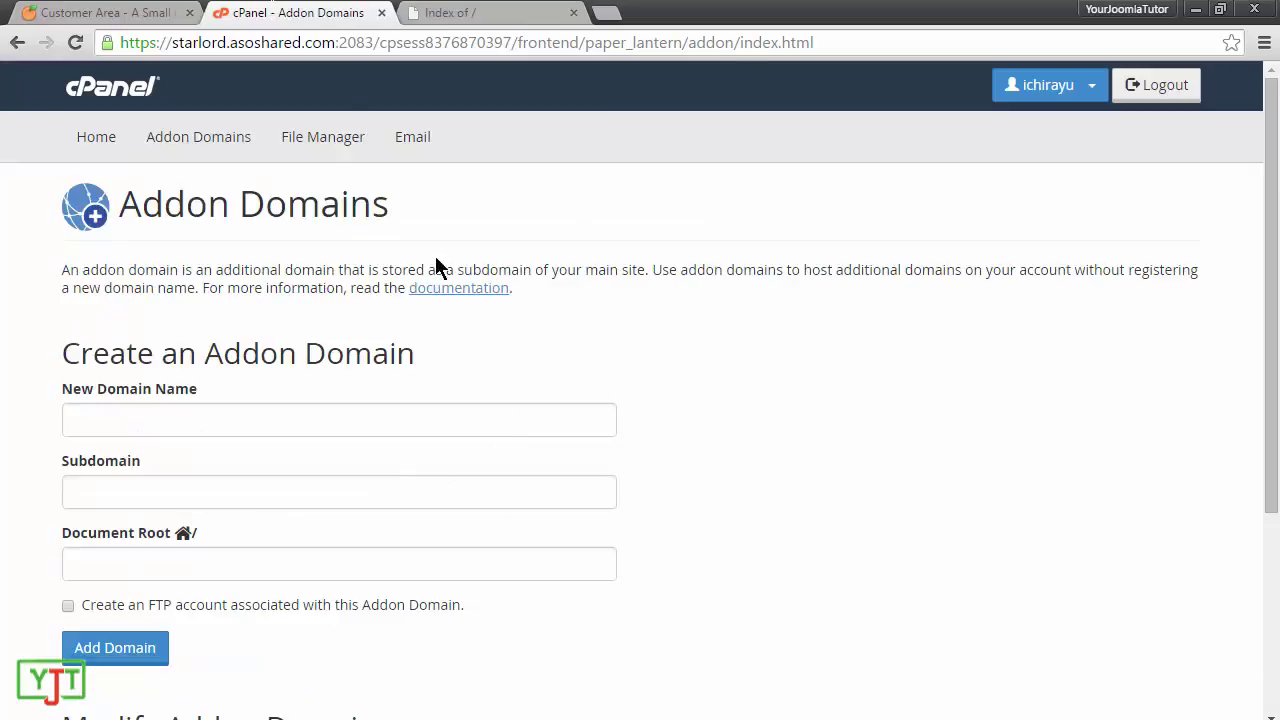
Switch between the site and cPanel tabs, ending on cPanel's Addon Domains page.
click(517, 8)
click(278, 12)
click(486, 10)
click(290, 124)
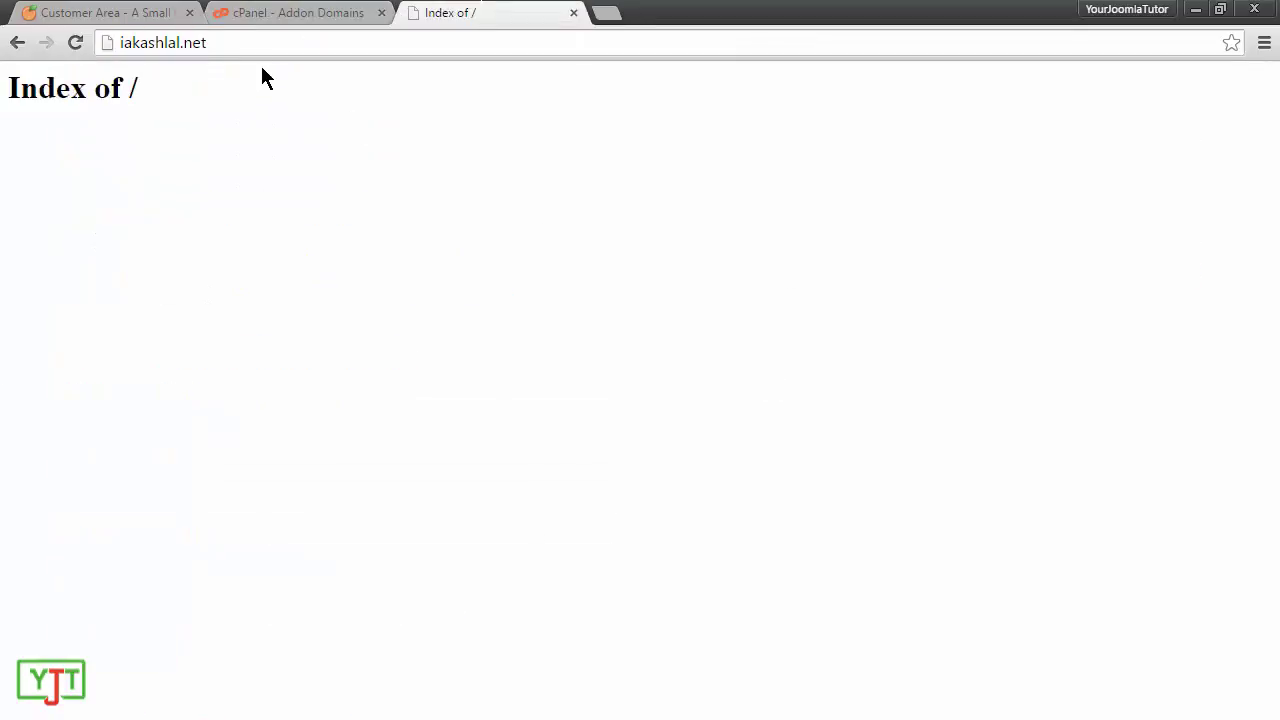
click(352, 10)
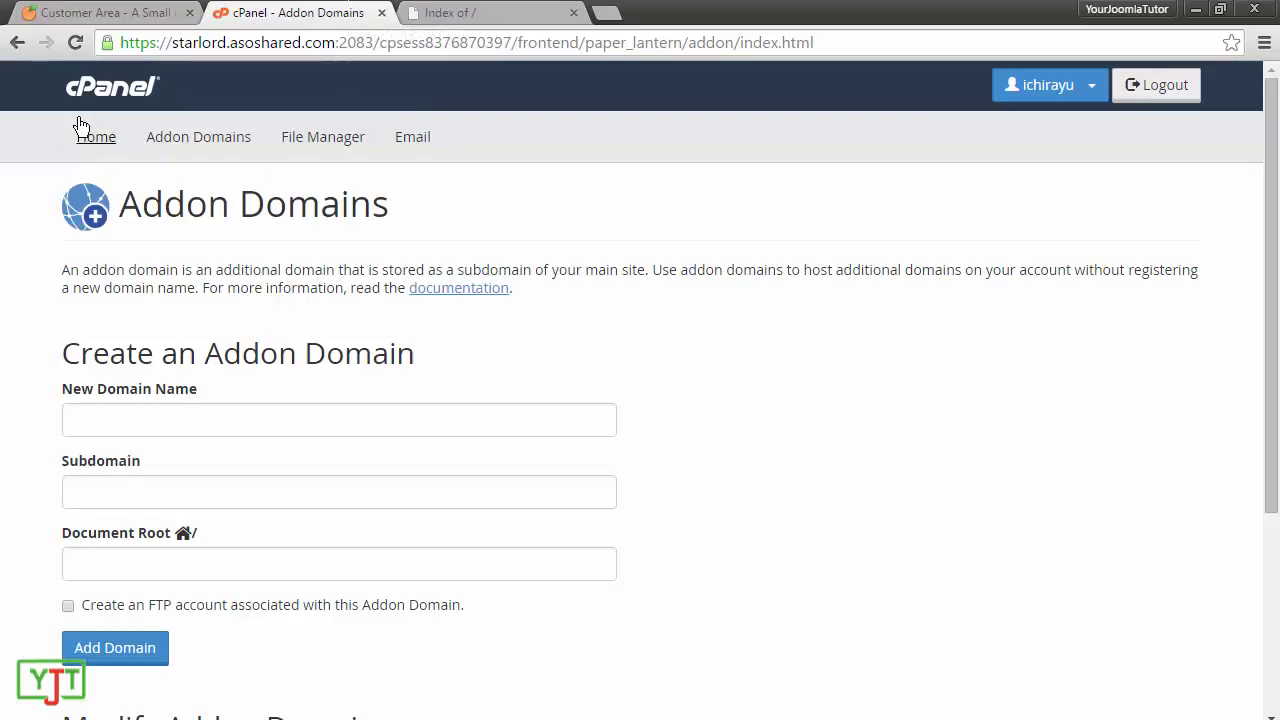
From cPanel Home, search 'app' and open the Softaculous Apps Installer.
click(104, 148)
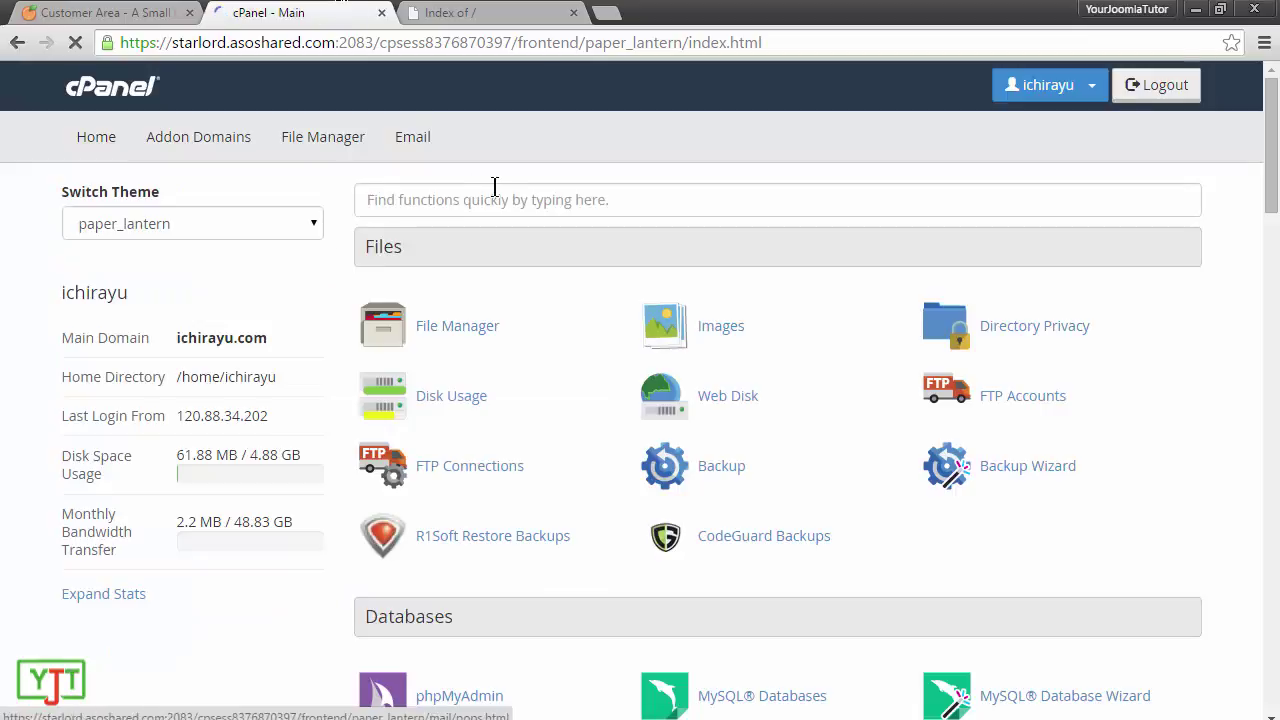
text(app)
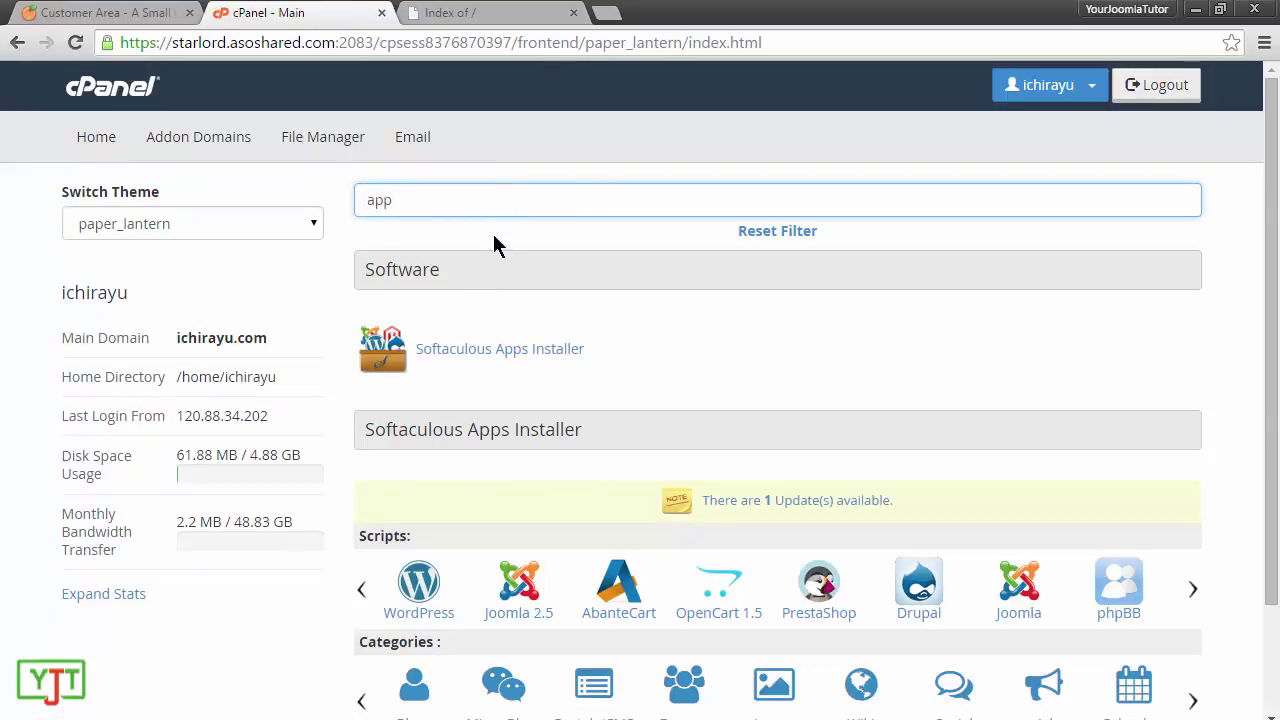
click(473, 356)
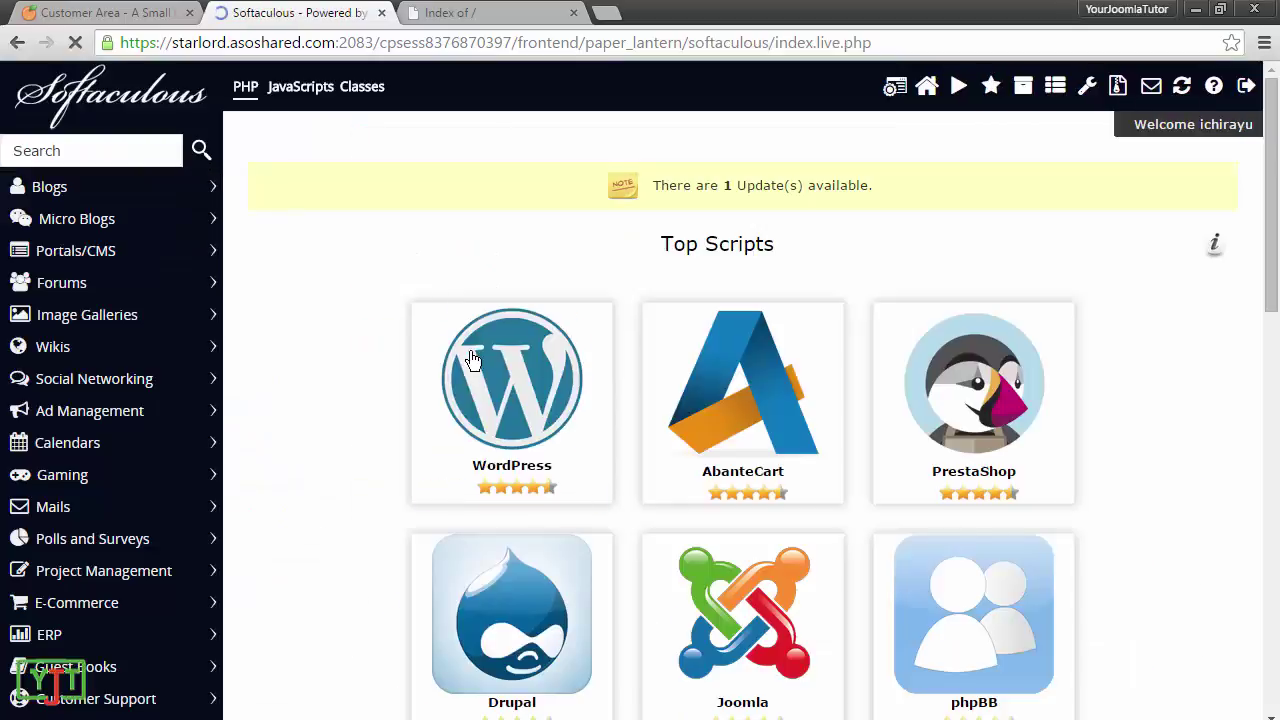
Search the Softaculous sidebar for 'joomla'.
click(66, 152)
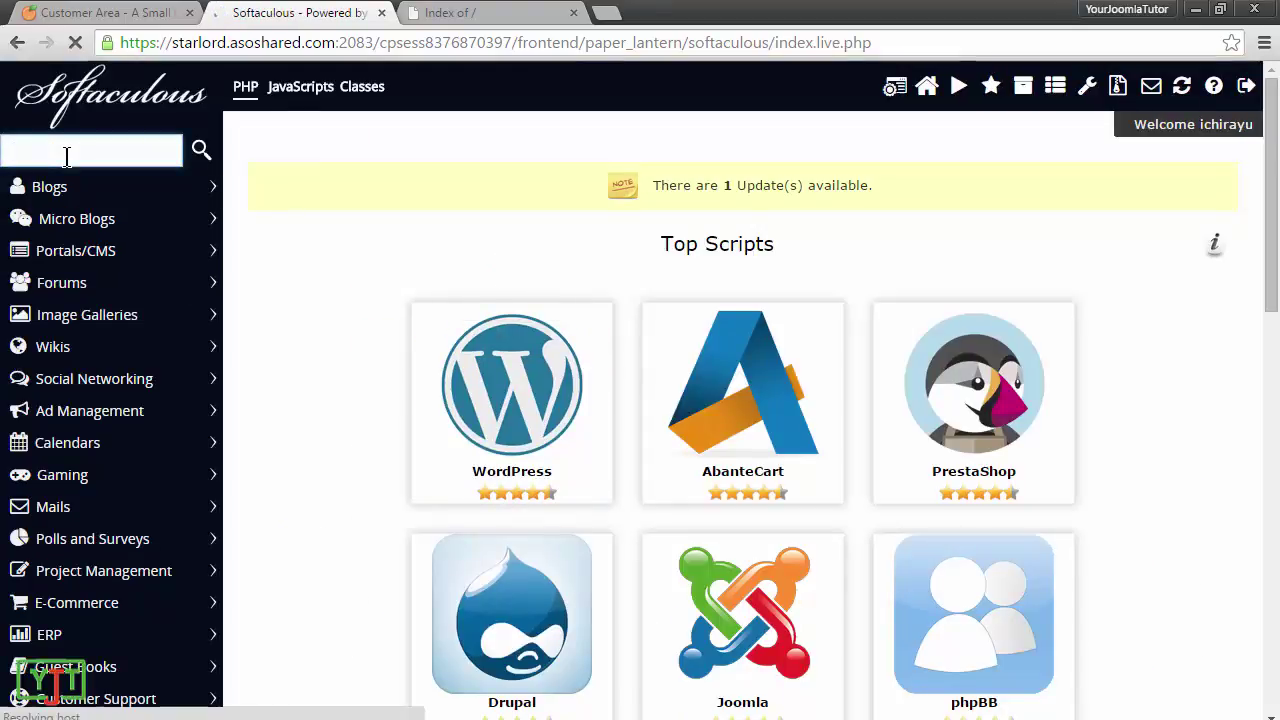
text(joomla)
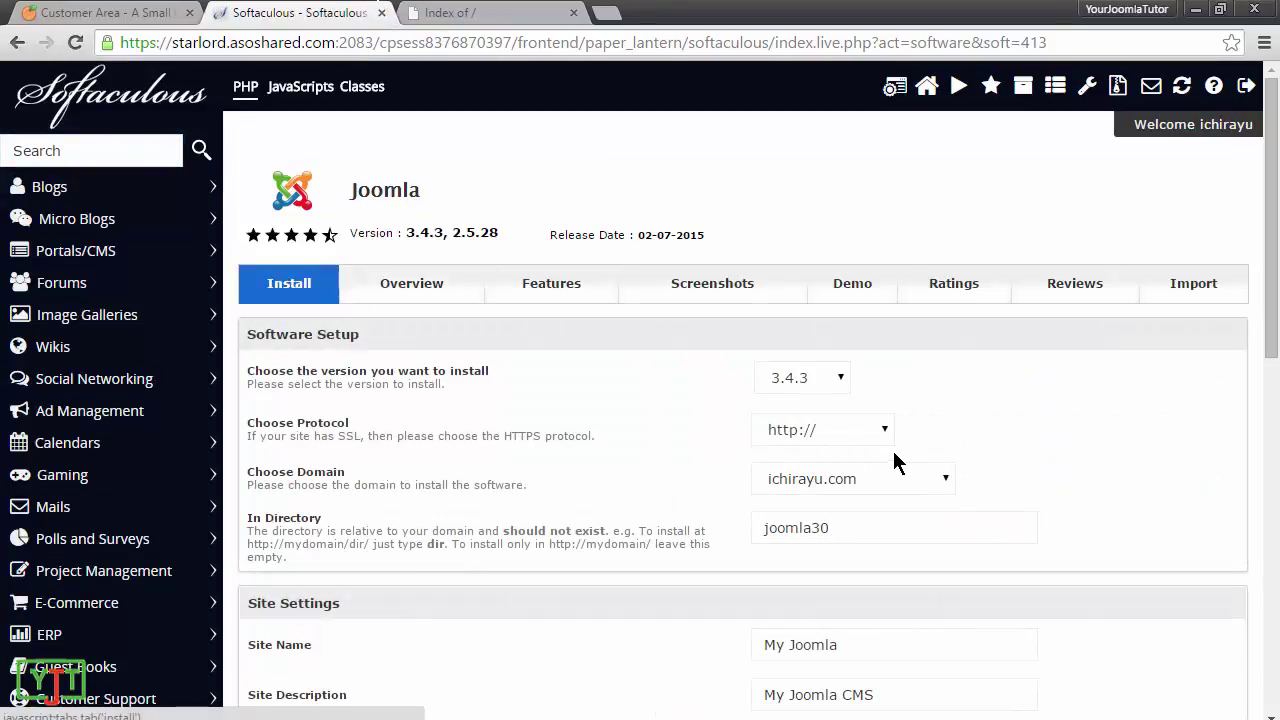
Set the Joomla install domain to iakashlal.net with directory joomla30, reviewing admin credentials.
click(837, 482)
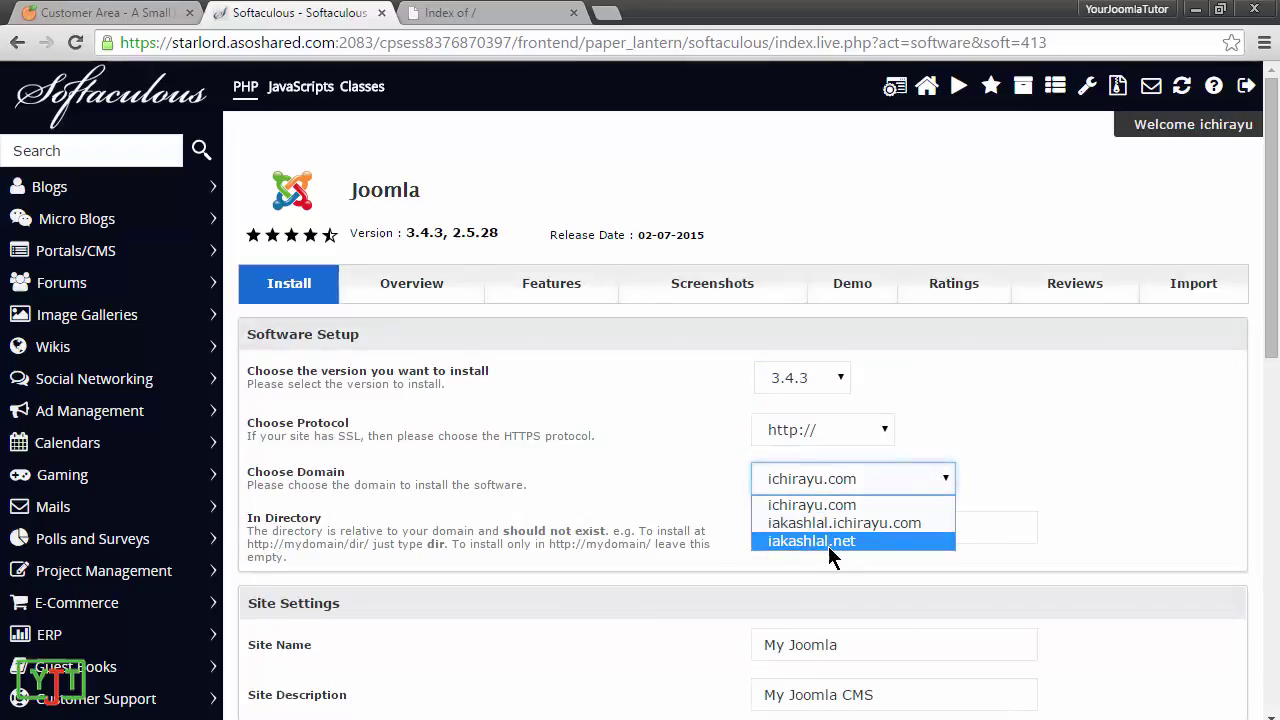
click(828, 544)
click(831, 524)
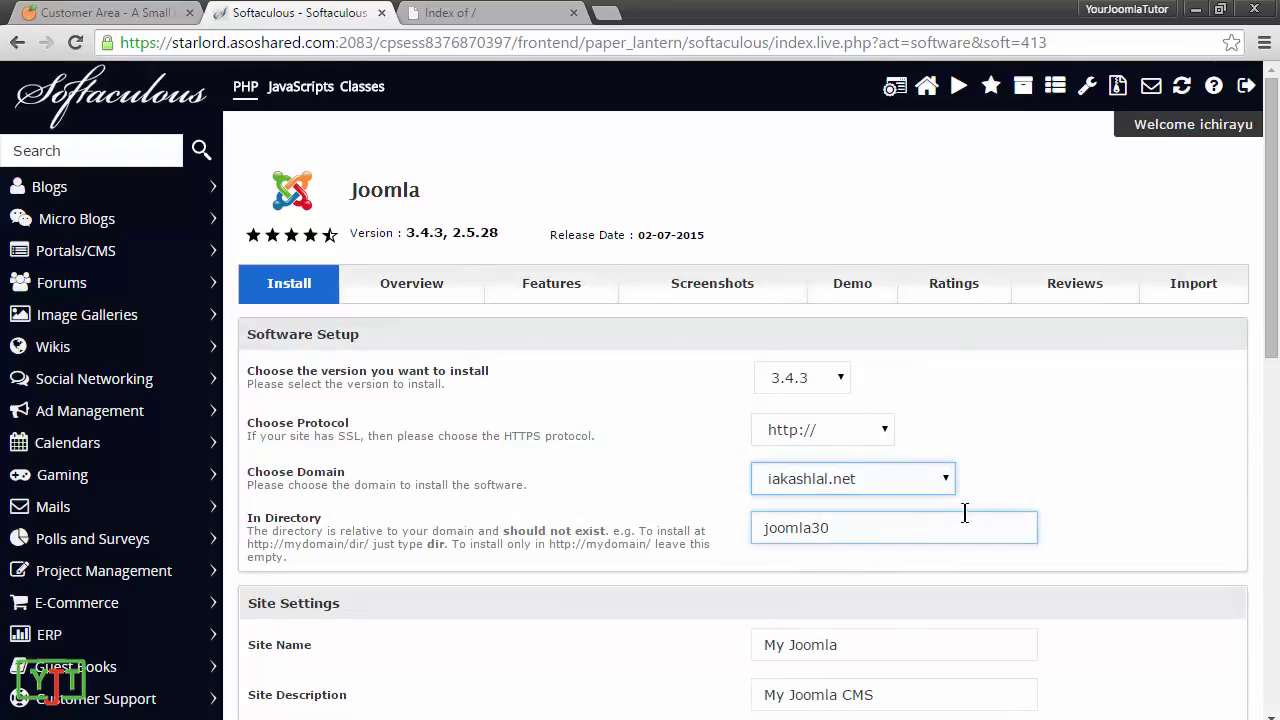
scroll(964, 513, down, 3)
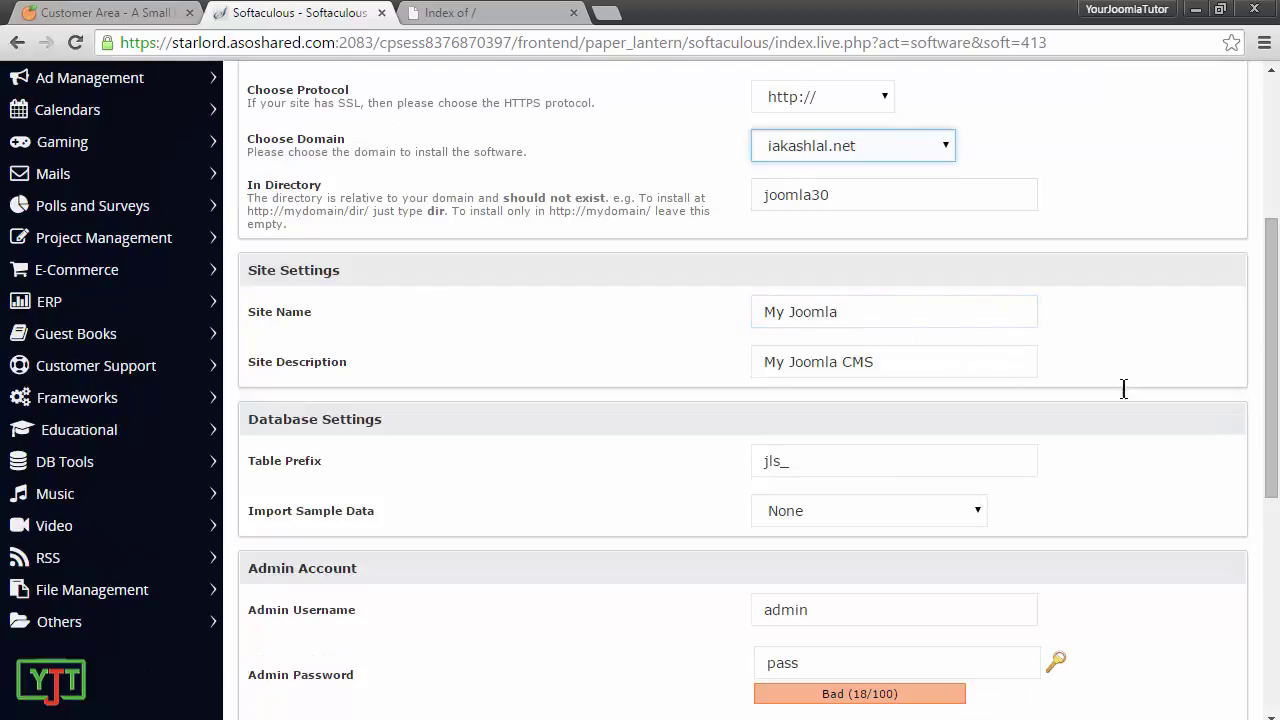
scroll(806, 435, down, 2)
double_click(782, 413)
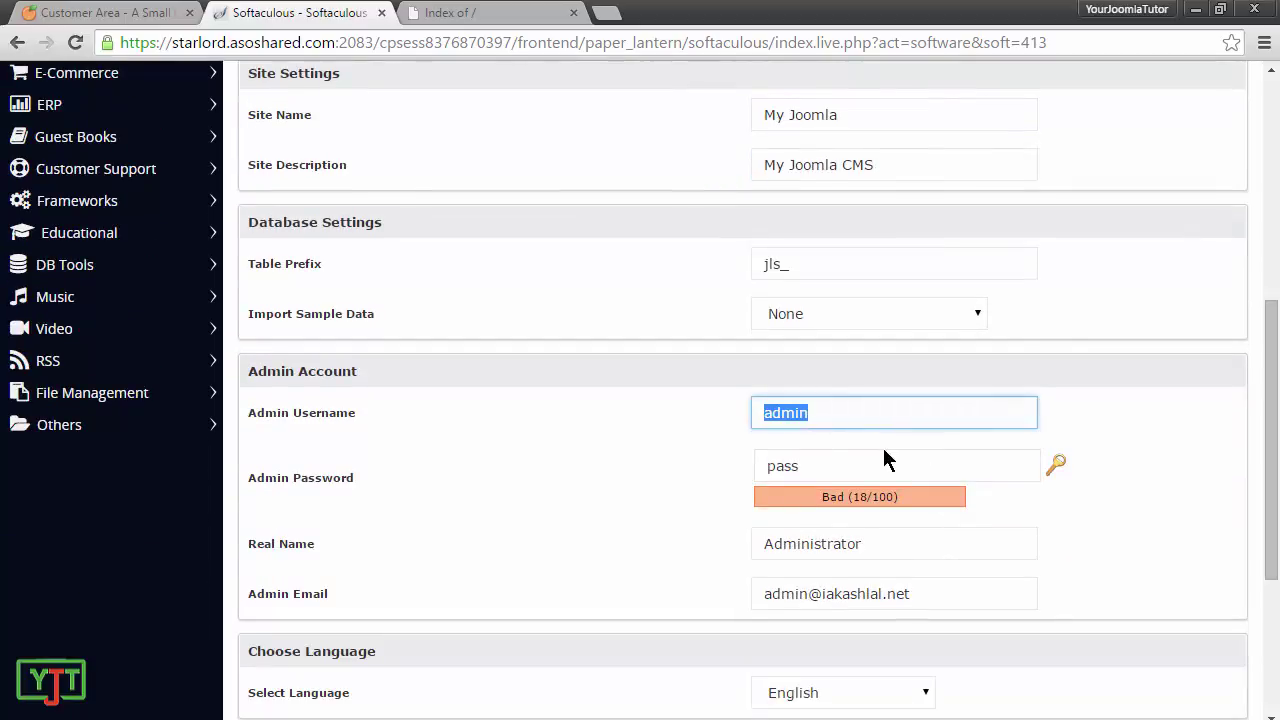
click(811, 463)
Replace the admin e-mail address and start the Joomla installation.
scroll(770, 426, down, 3)
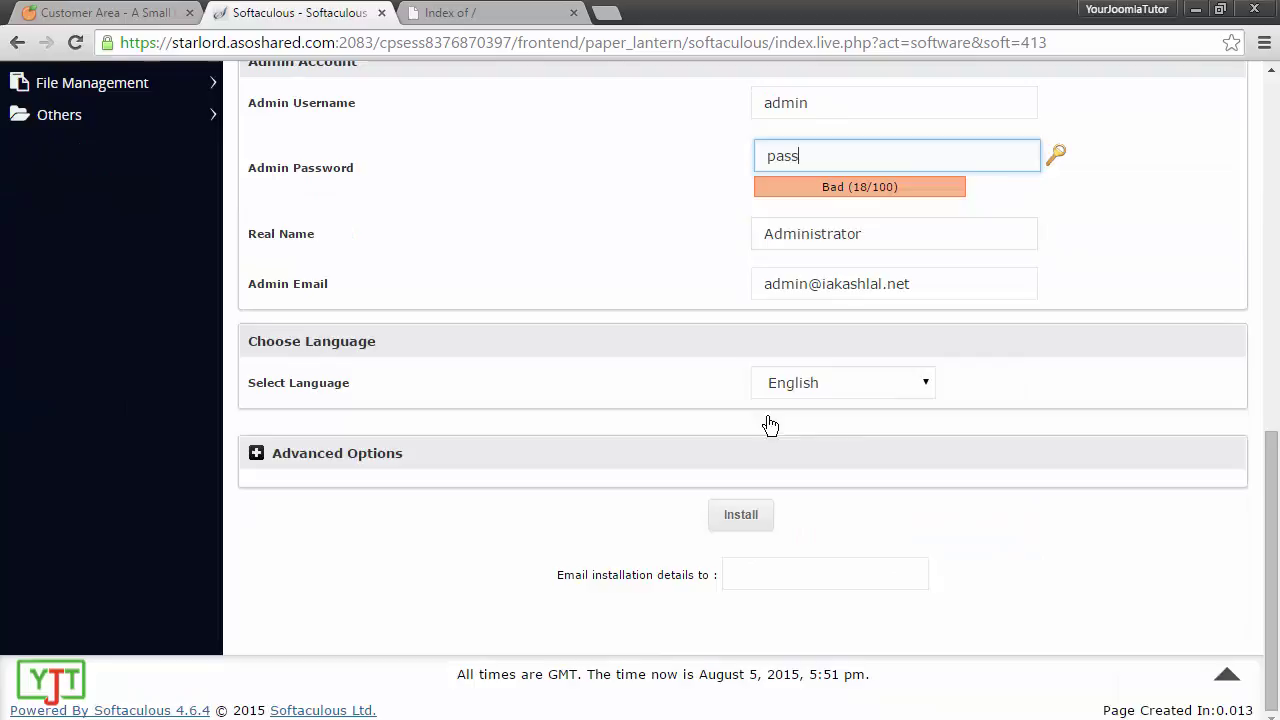
triple_click(838, 284)
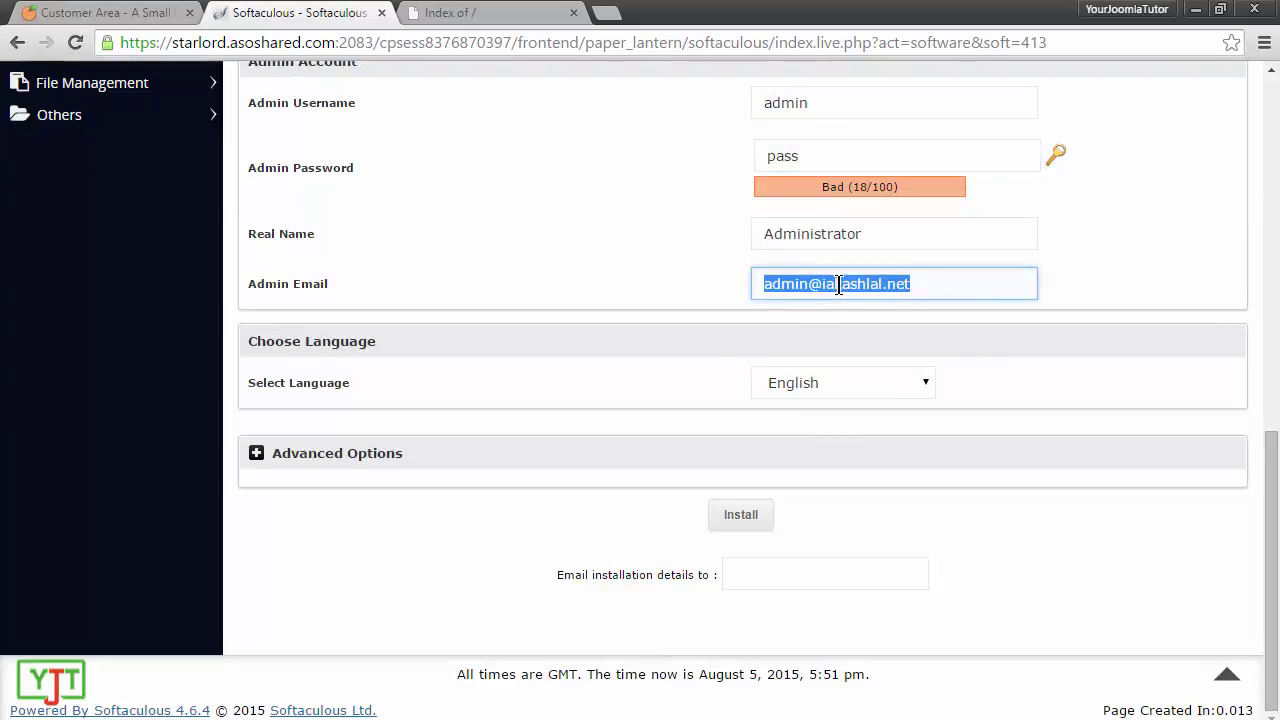
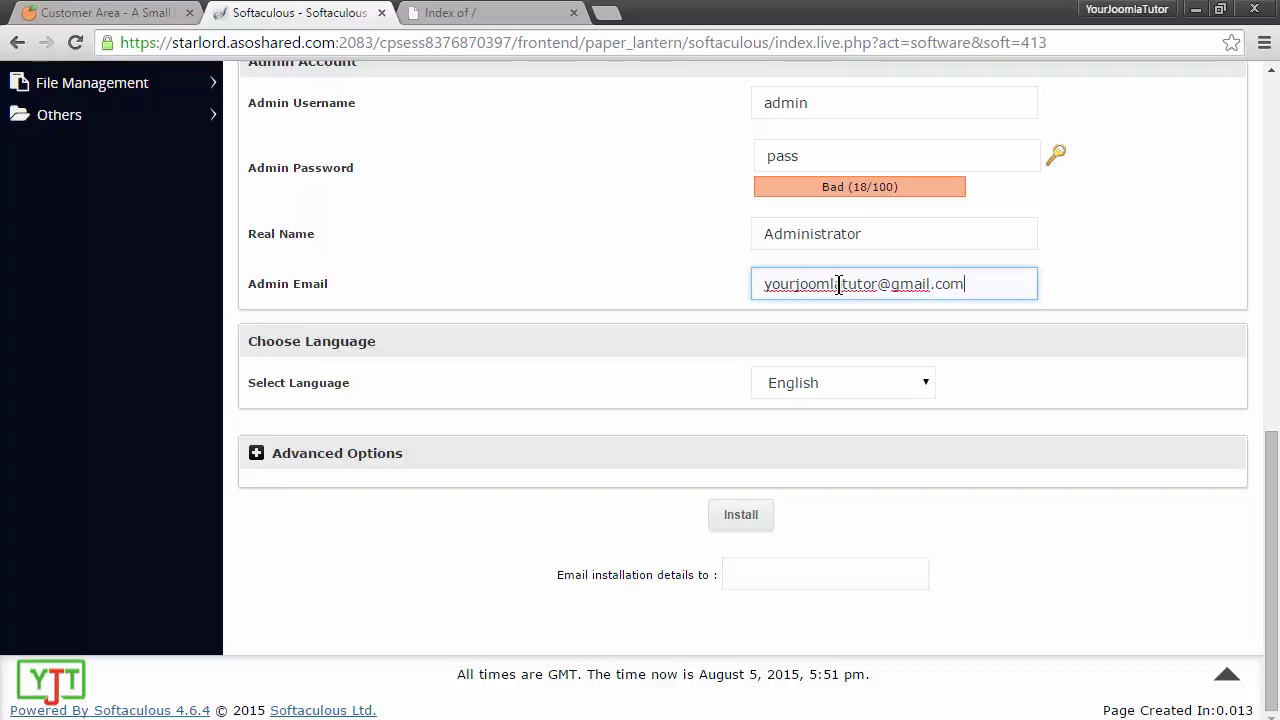
click(760, 516)
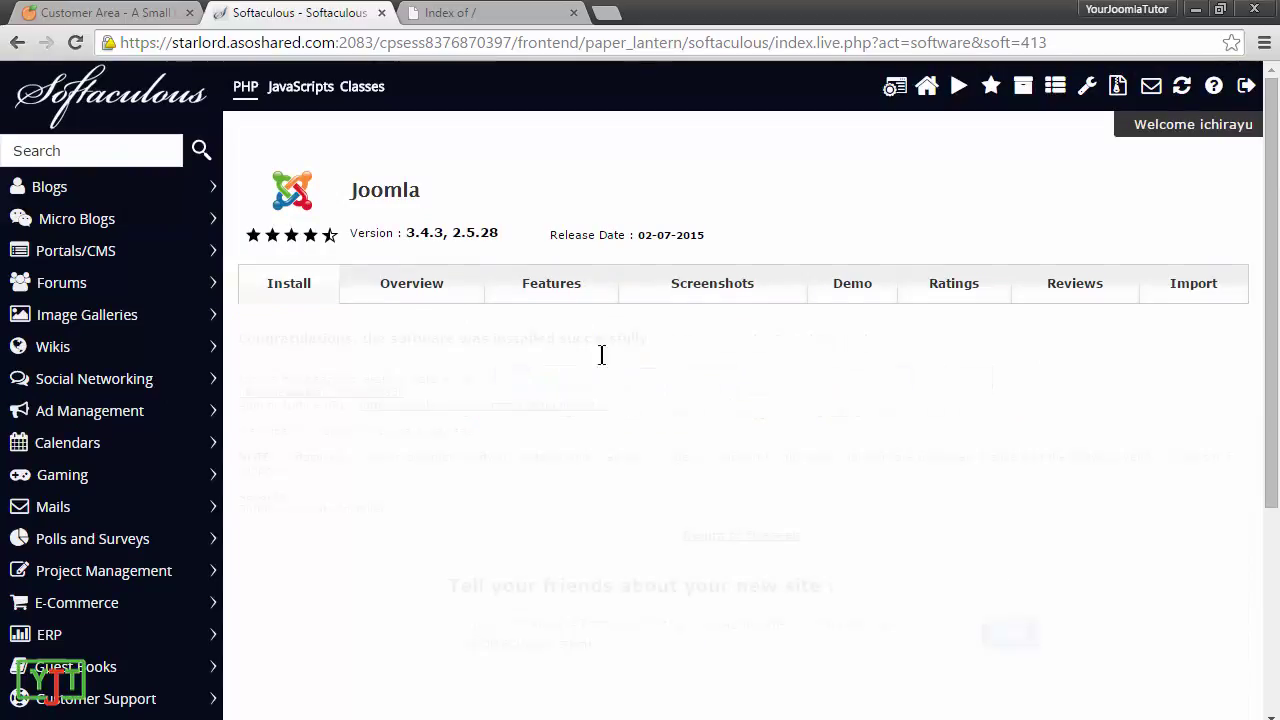
Refresh the site's directory listing and open the joomla30 folder to view the My Joomla home page.
click(440, 12)
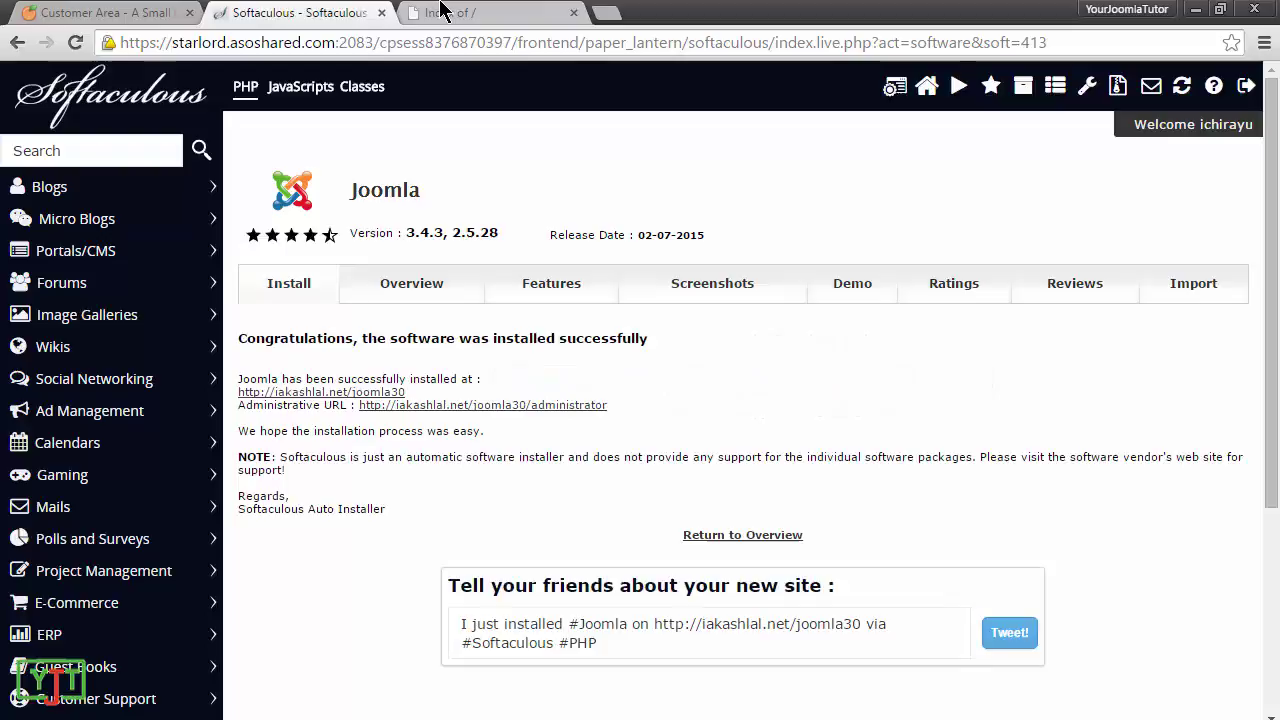
click(83, 47)
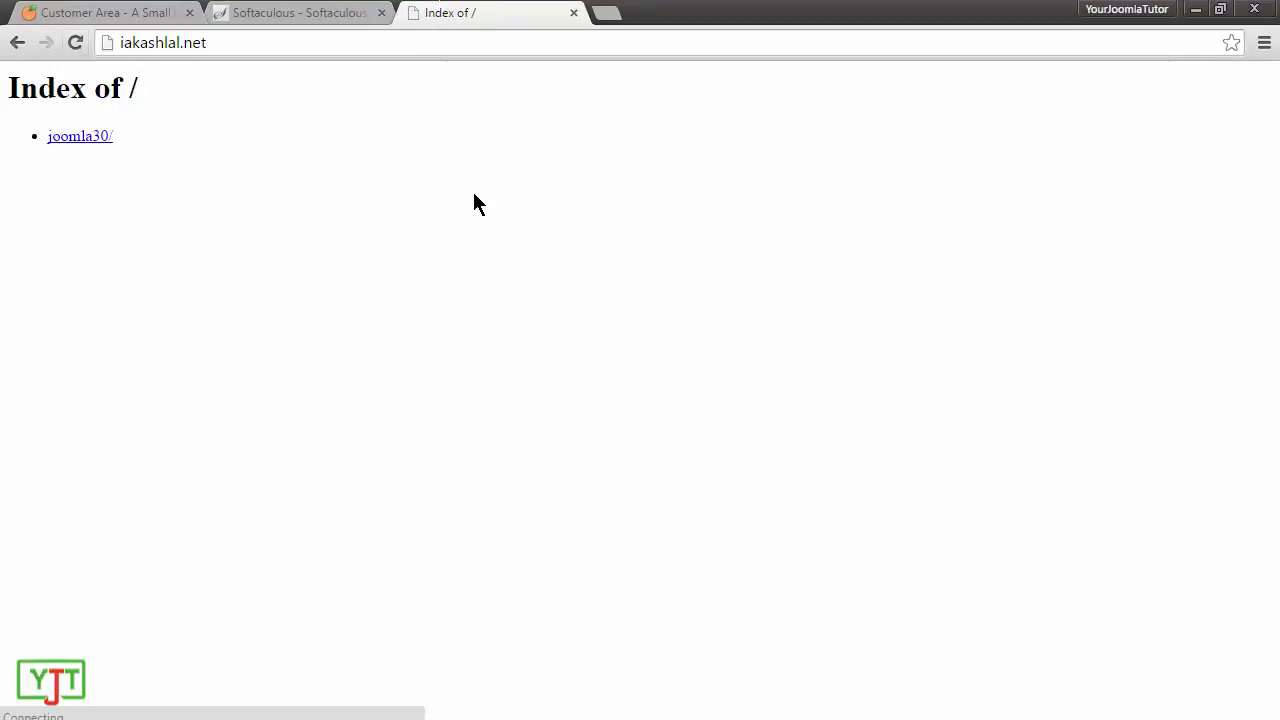
click(87, 136)
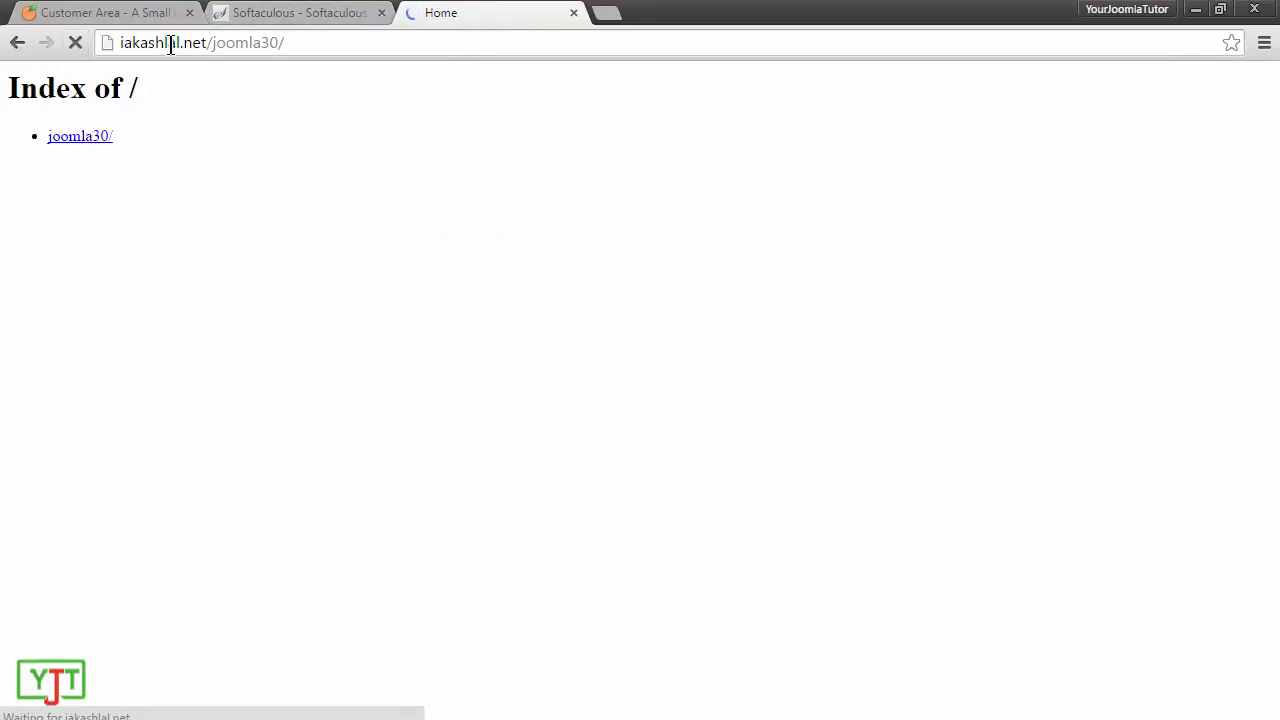
Load the administrator login page at iakashlal.net/joomla30/administrator.
drag(212, 43, 281, 50)
click(485, 51)
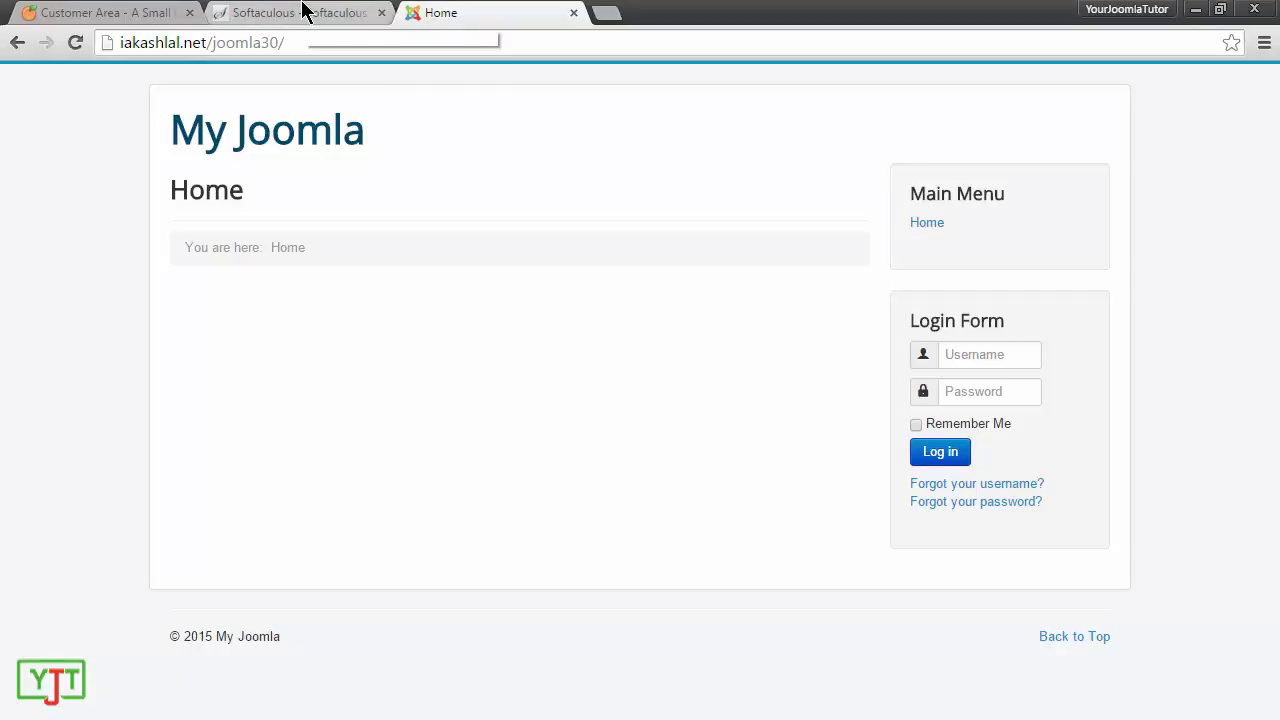
text(a)
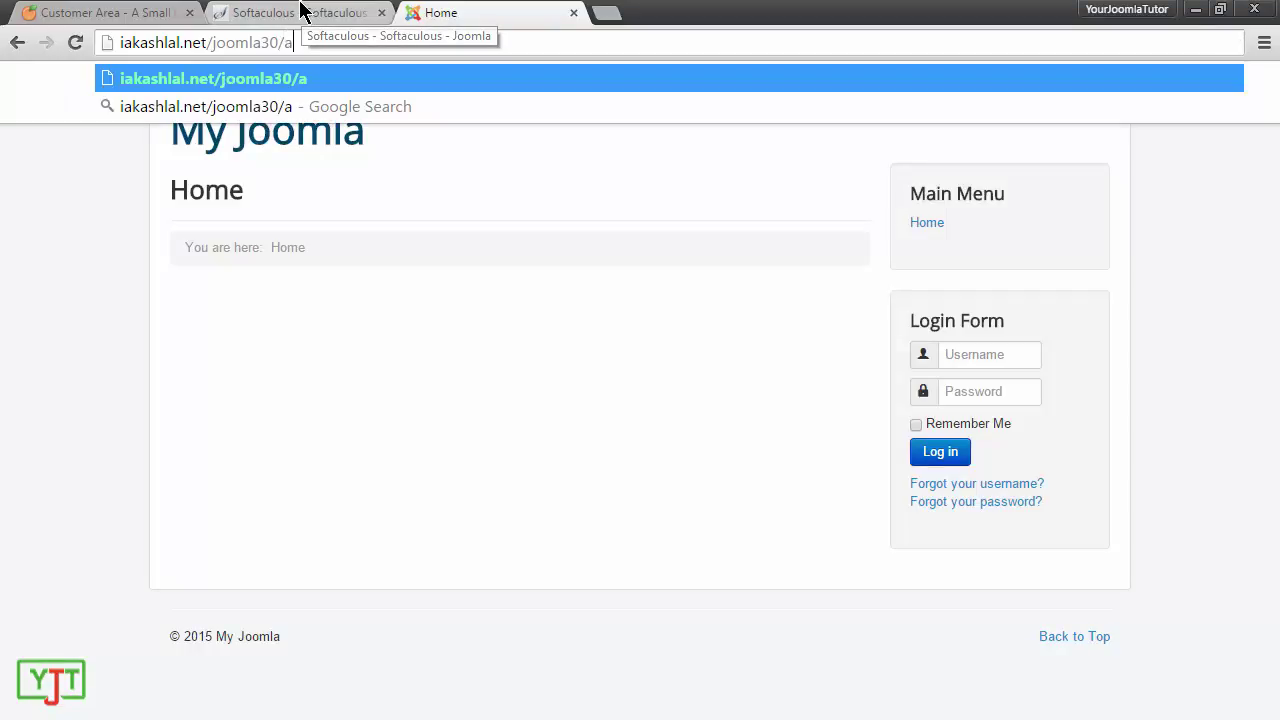
key(BackSpace)
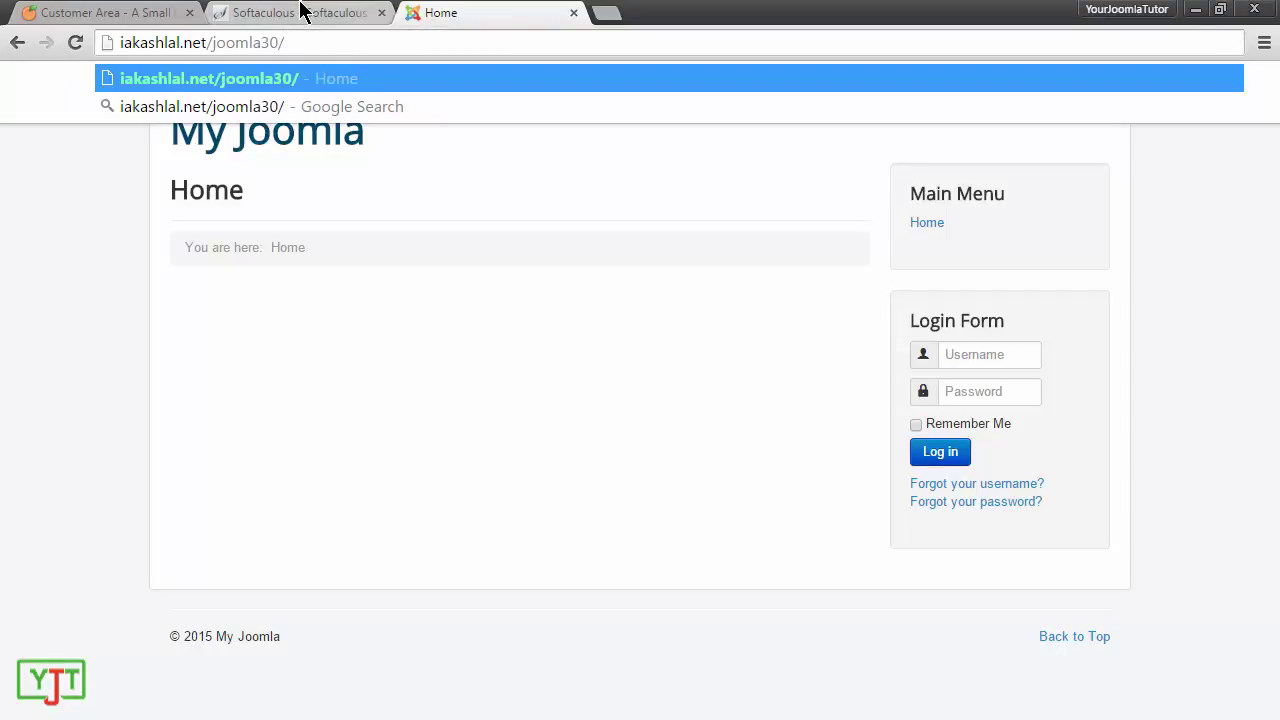
click(300, 12)
scroll(608, 449, down, 3)
scroll(459, 315, up, 3)
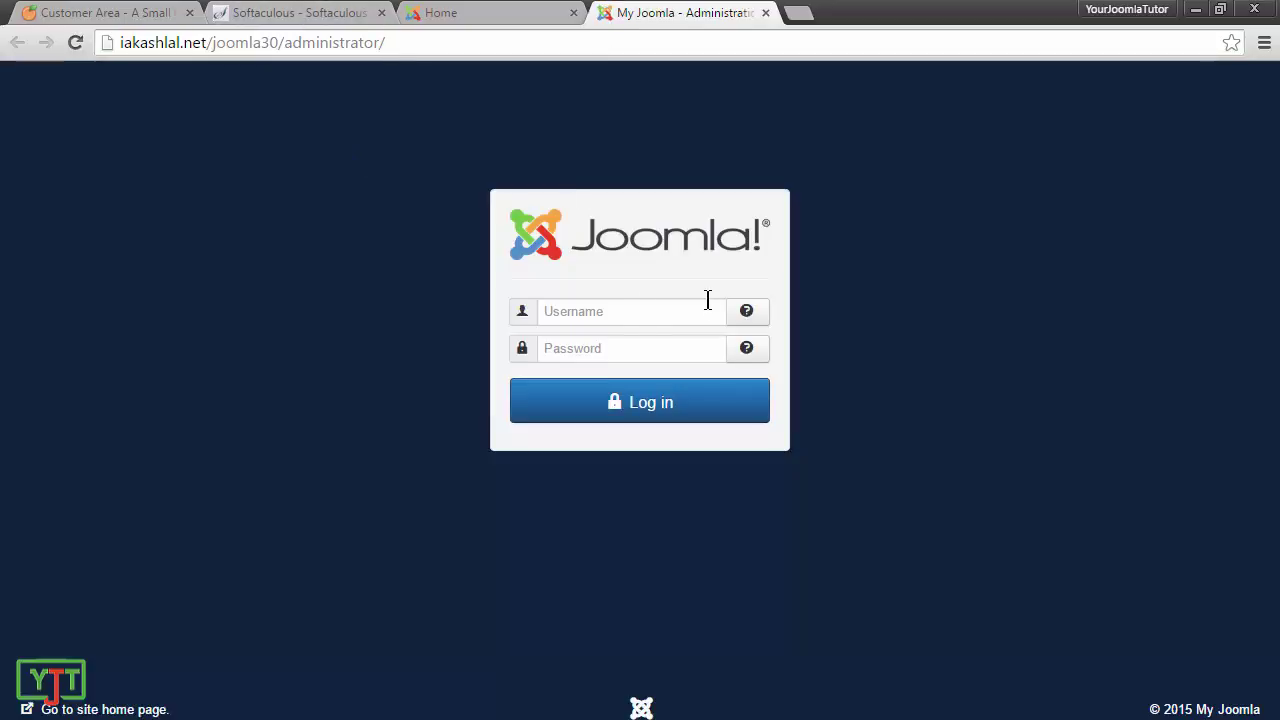
Log in to Joomla administration as admin with the account password to reach the Control Panel.
click(632, 315)
text(admin)
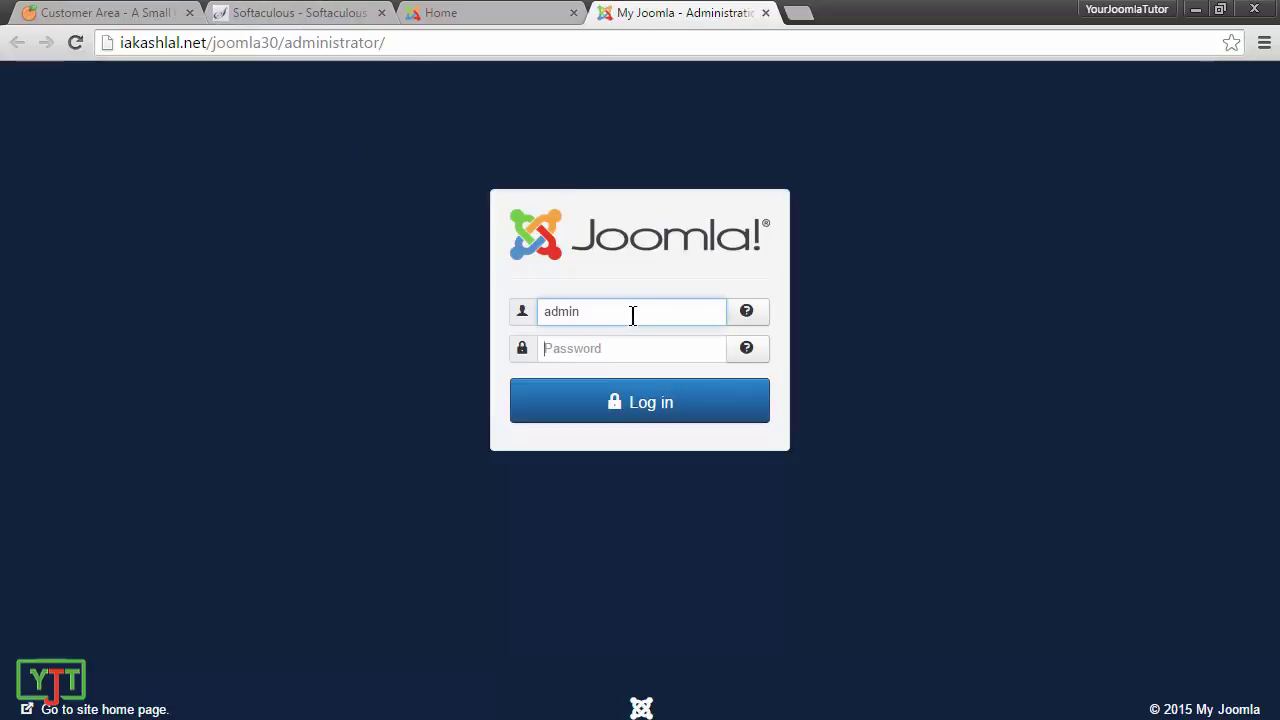
key(Tab)
text(****)
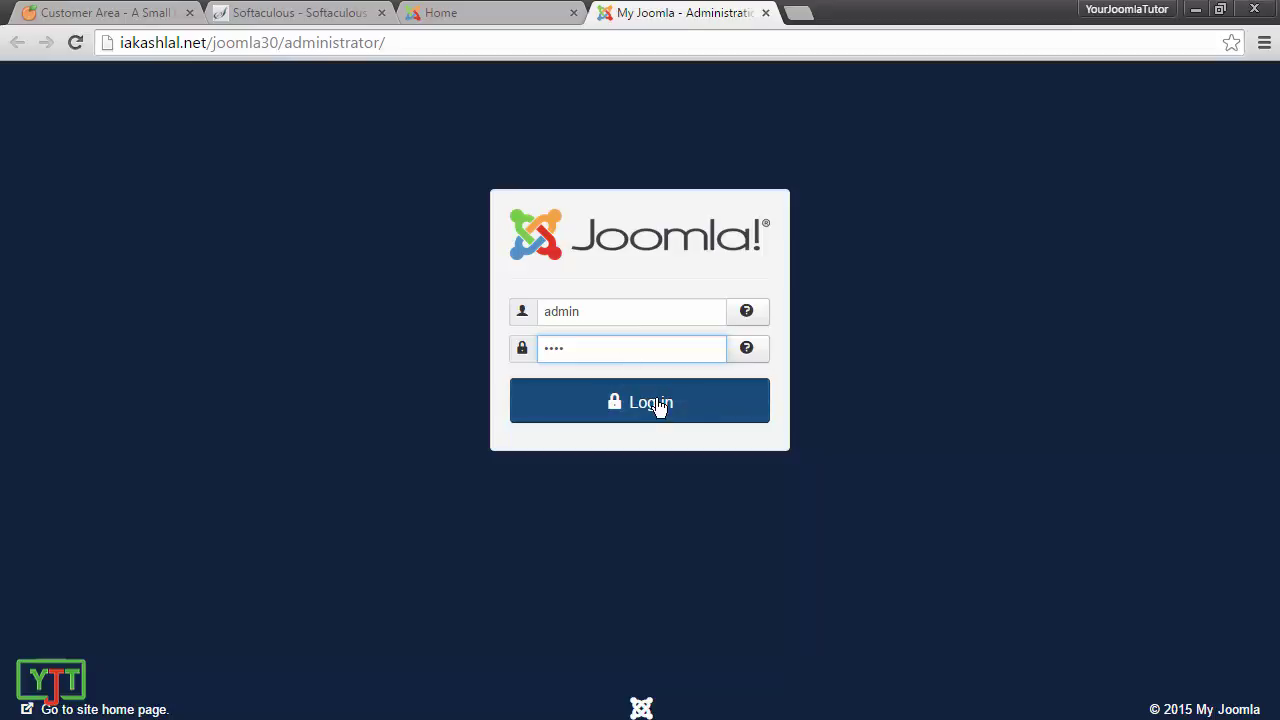
click(659, 407)
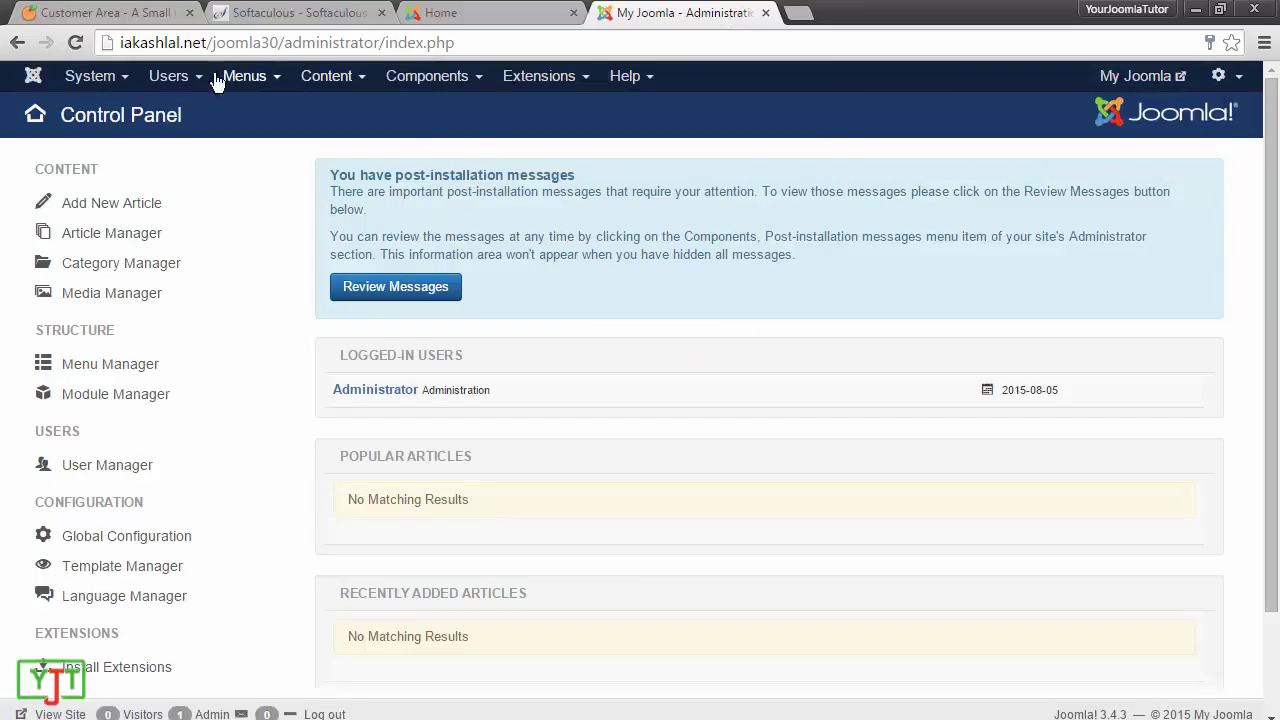
scroll(1086, 171, down, 2)
scroll(1088, 170, up, 2)
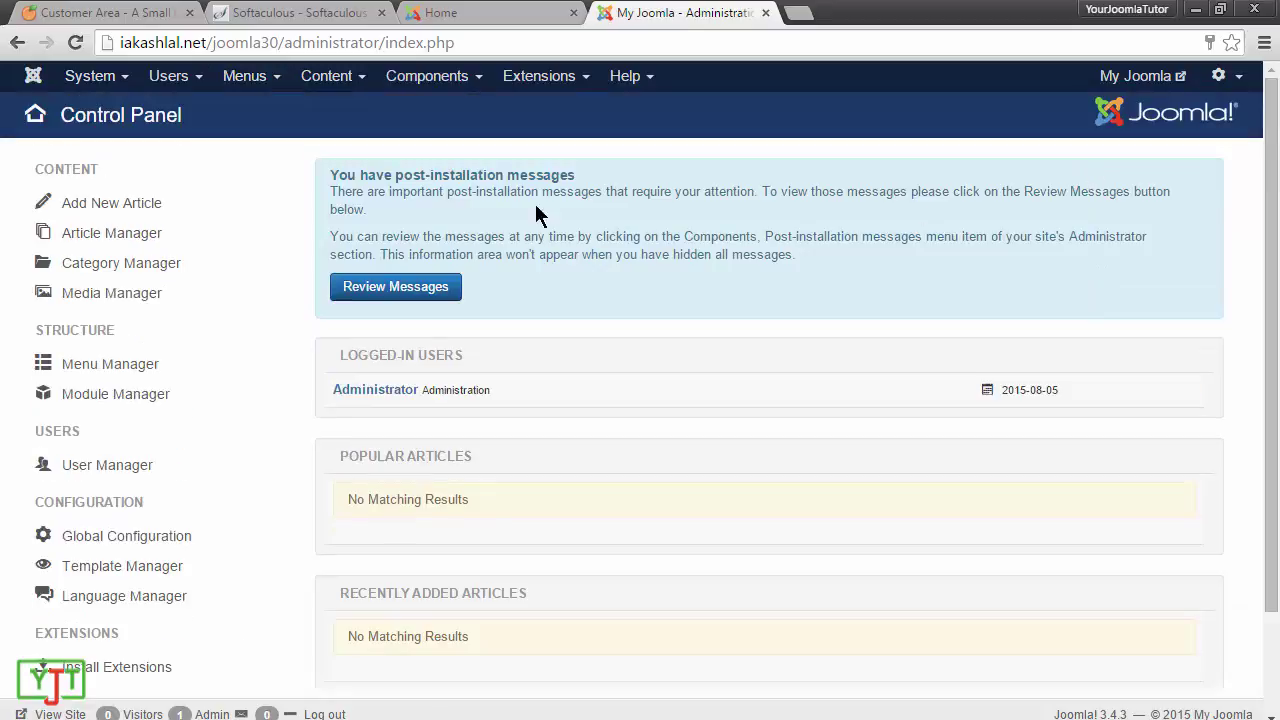
In Softaculous, search for 'joomla' and open the Joomla script page.
click(330, 12)
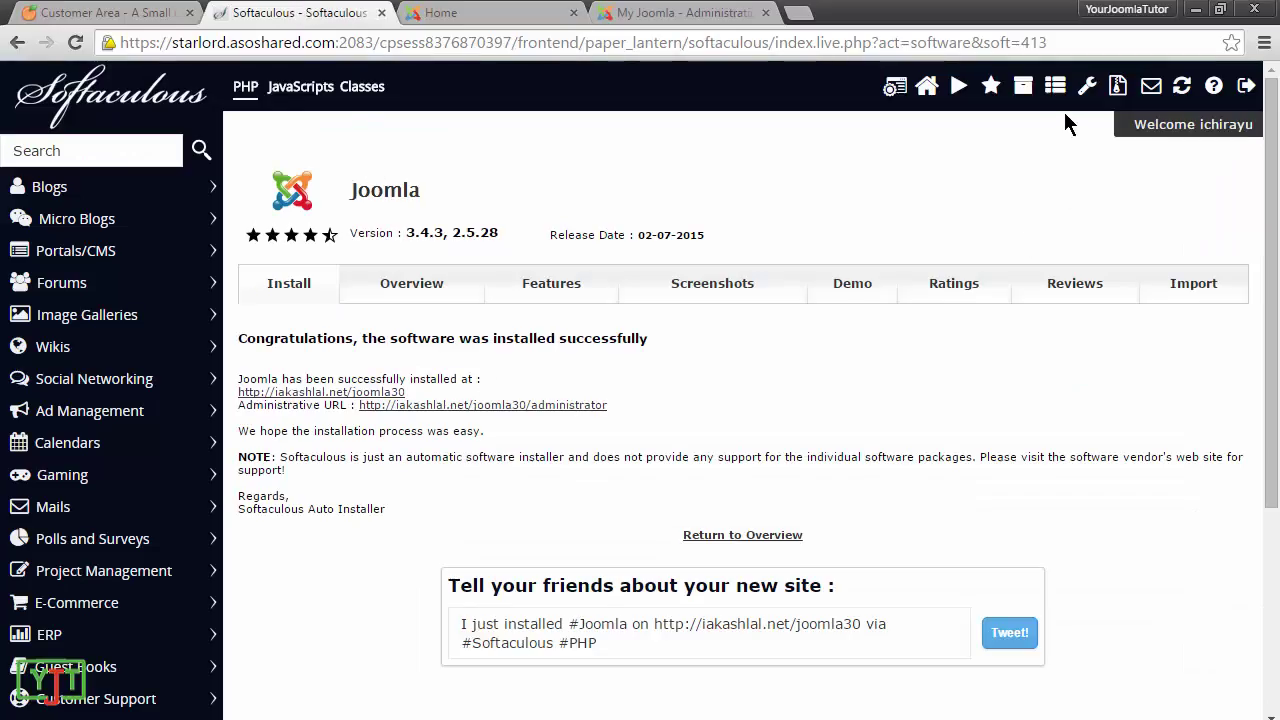
scroll(958, 428, down, 3)
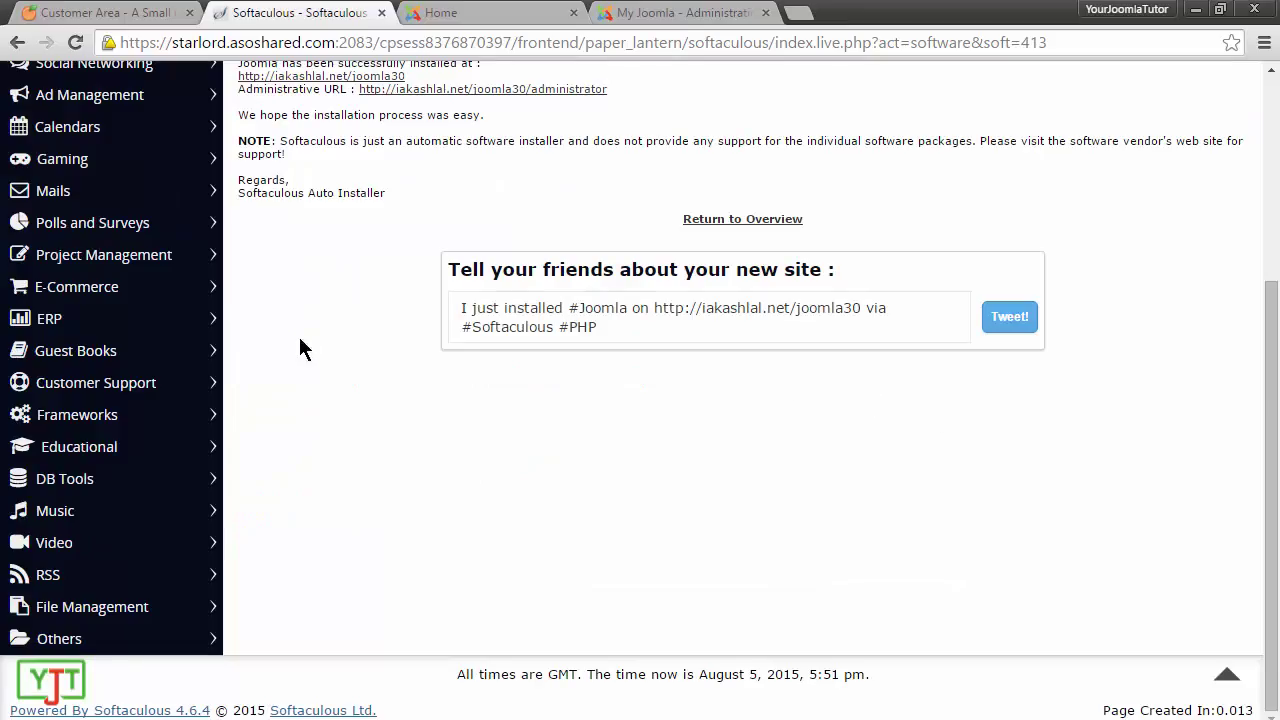
scroll(298, 334, up, 3)
click(103, 150)
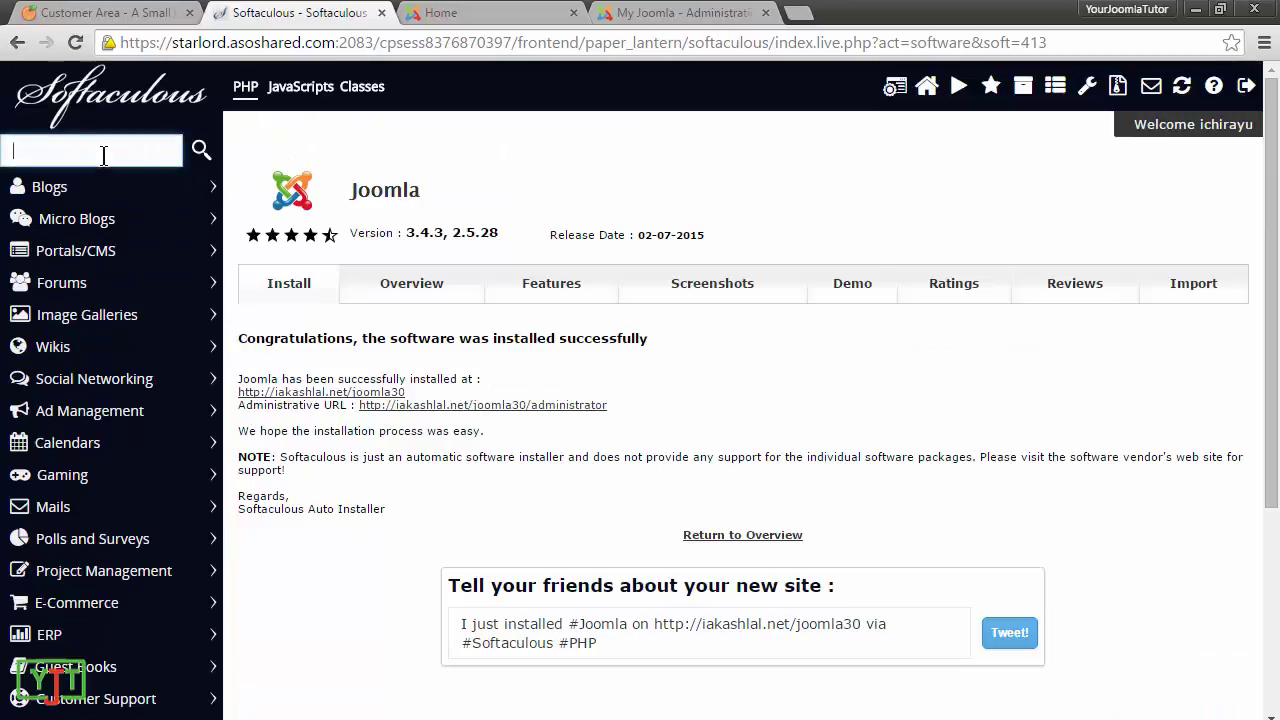
text(joomla)
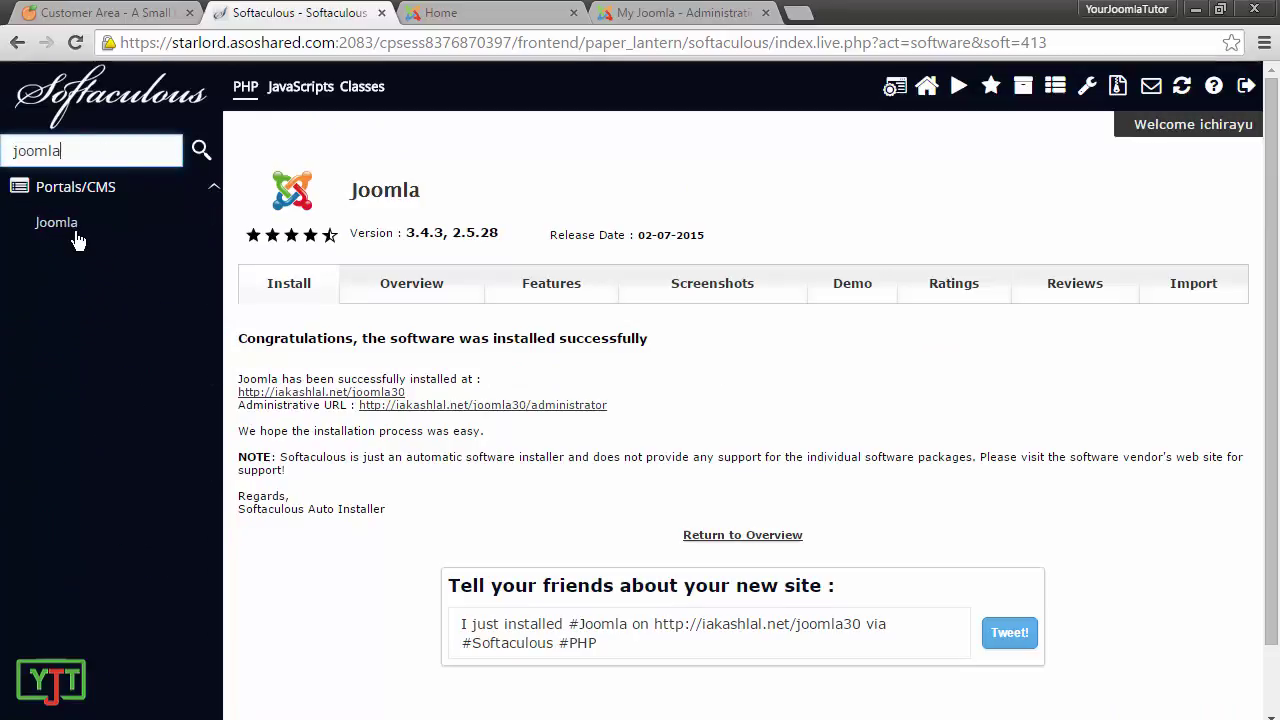
click(70, 226)
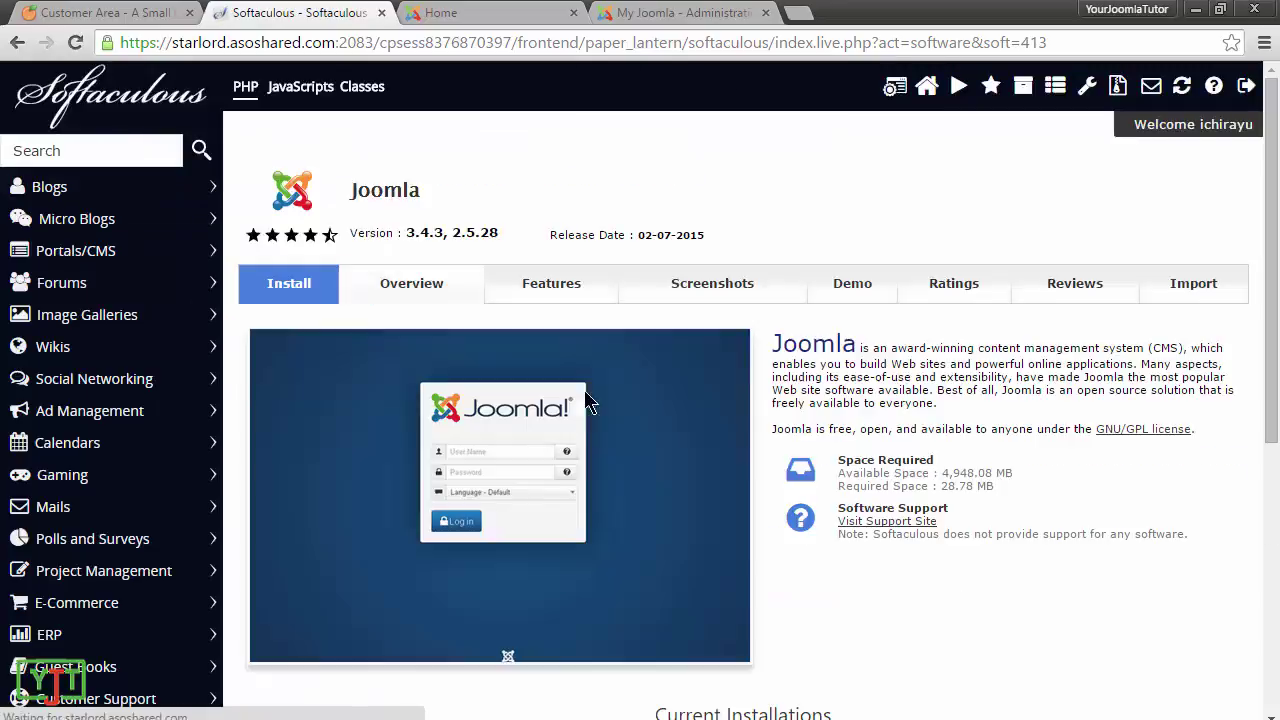
Remove the iakashlal.net/joomla30 installation and confirm the removal.
scroll(752, 386, down, 5)
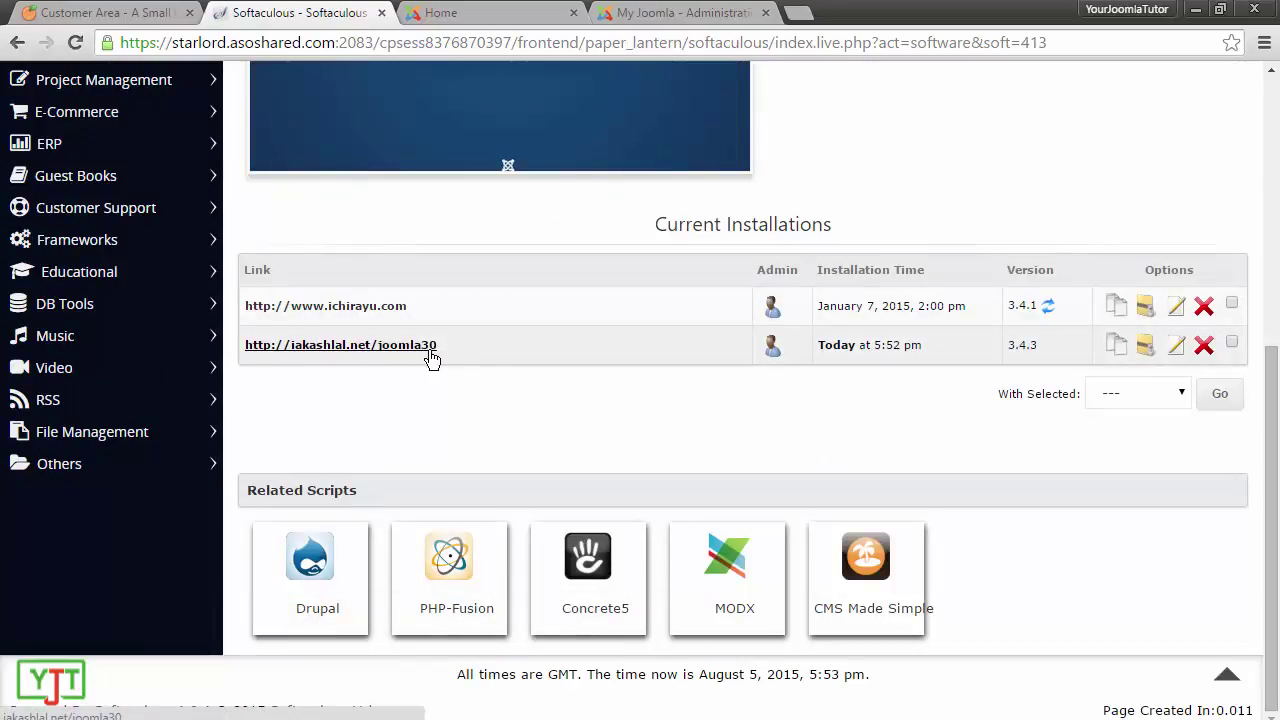
click(1206, 345)
scroll(841, 354, down, 3)
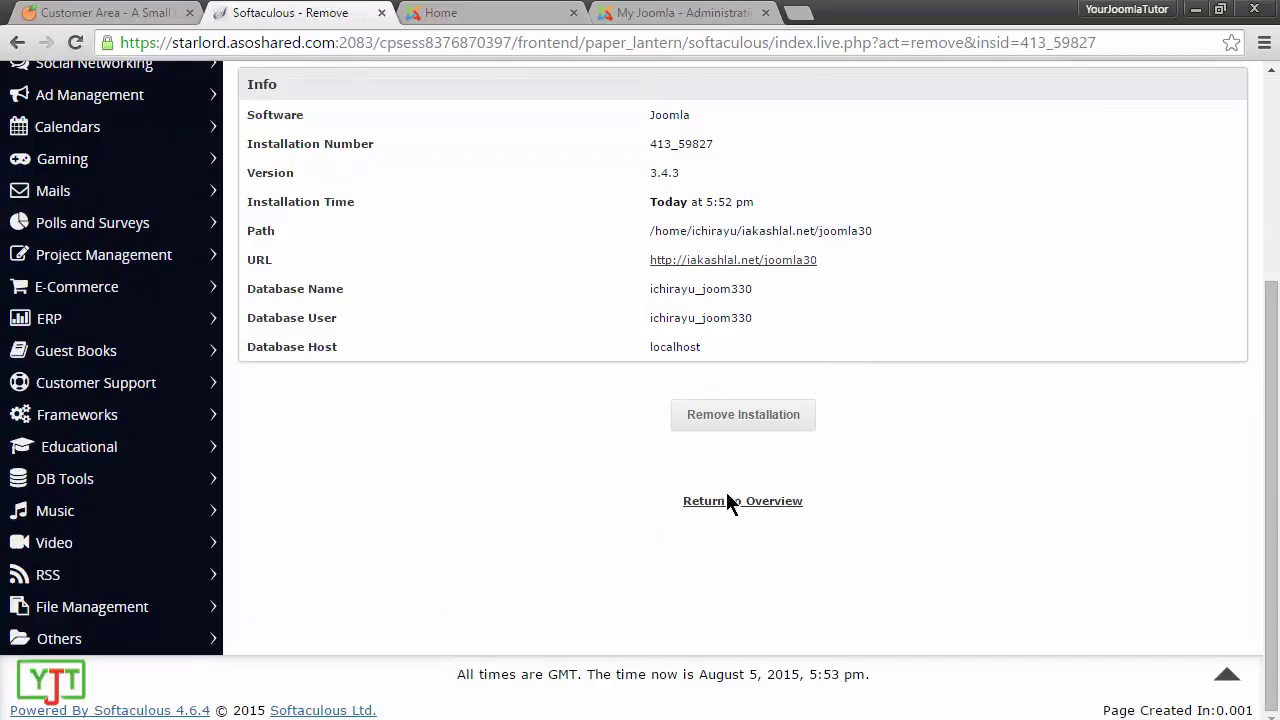
click(749, 415)
click(685, 190)
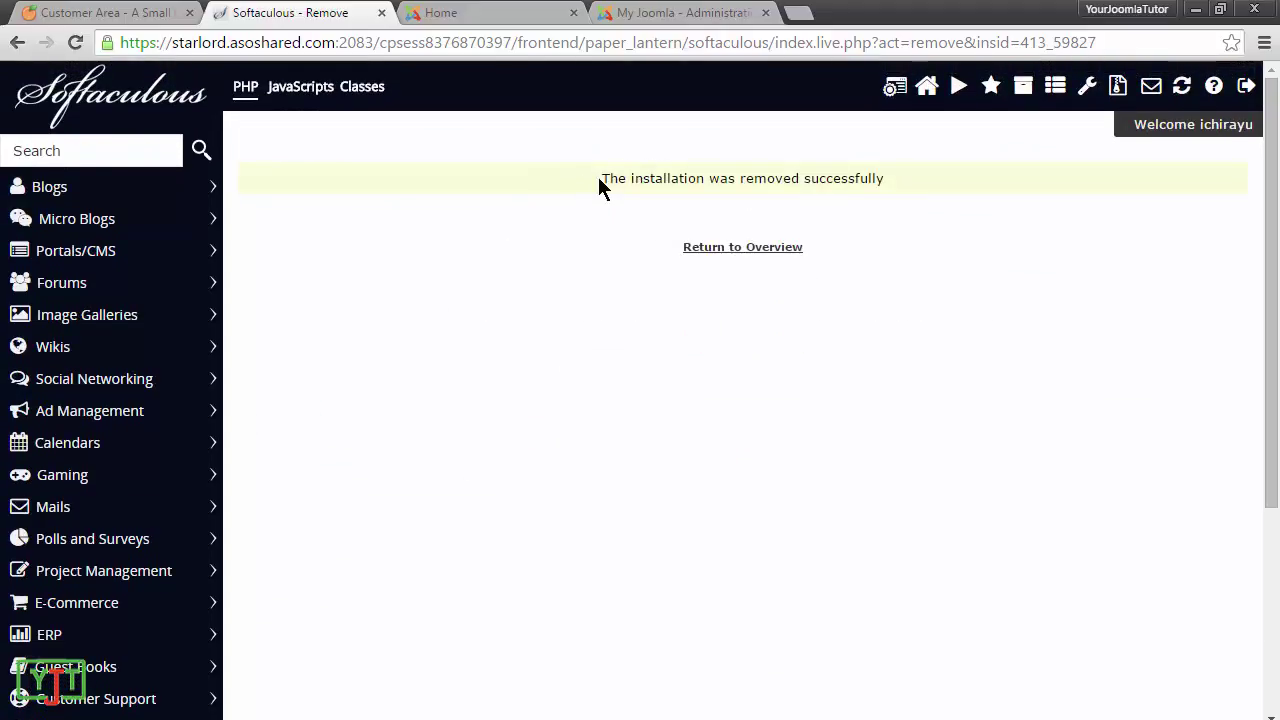
Reload iakashlal.net/joomla30 in Chrome to confirm it returns 404 Not Found.
drag(598, 180, 990, 175)
click(458, 12)
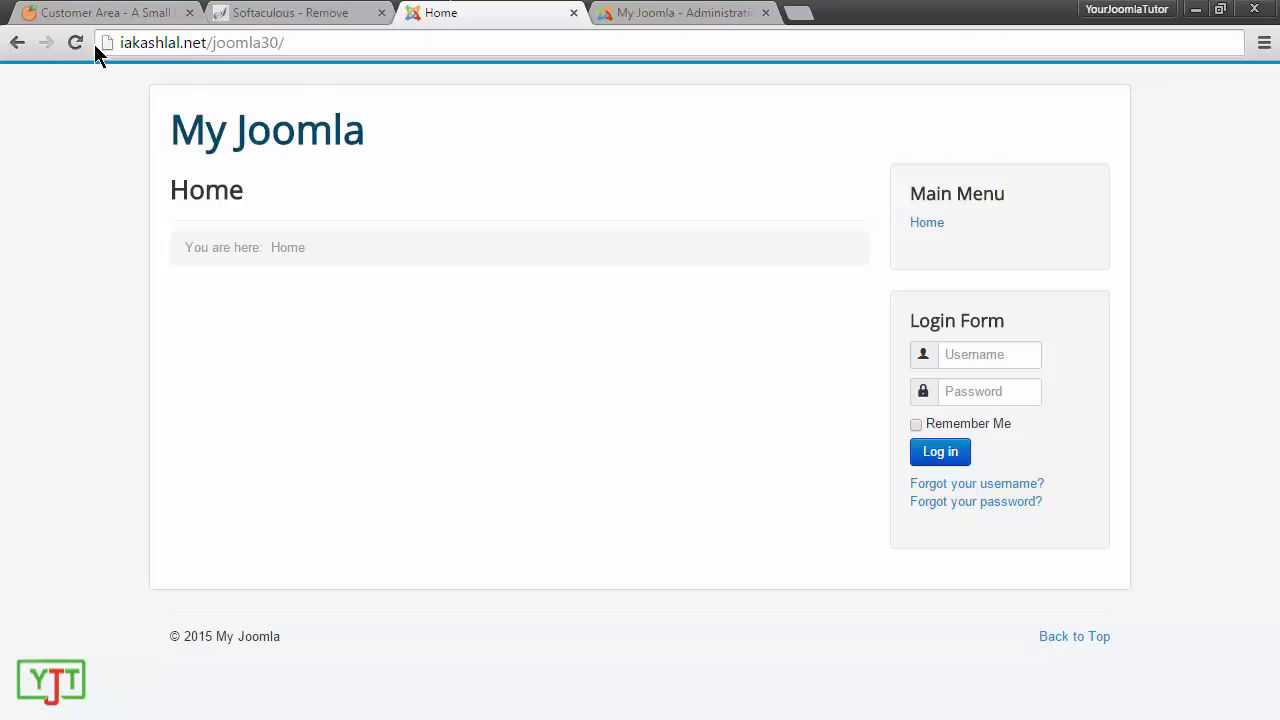
click(75, 42)
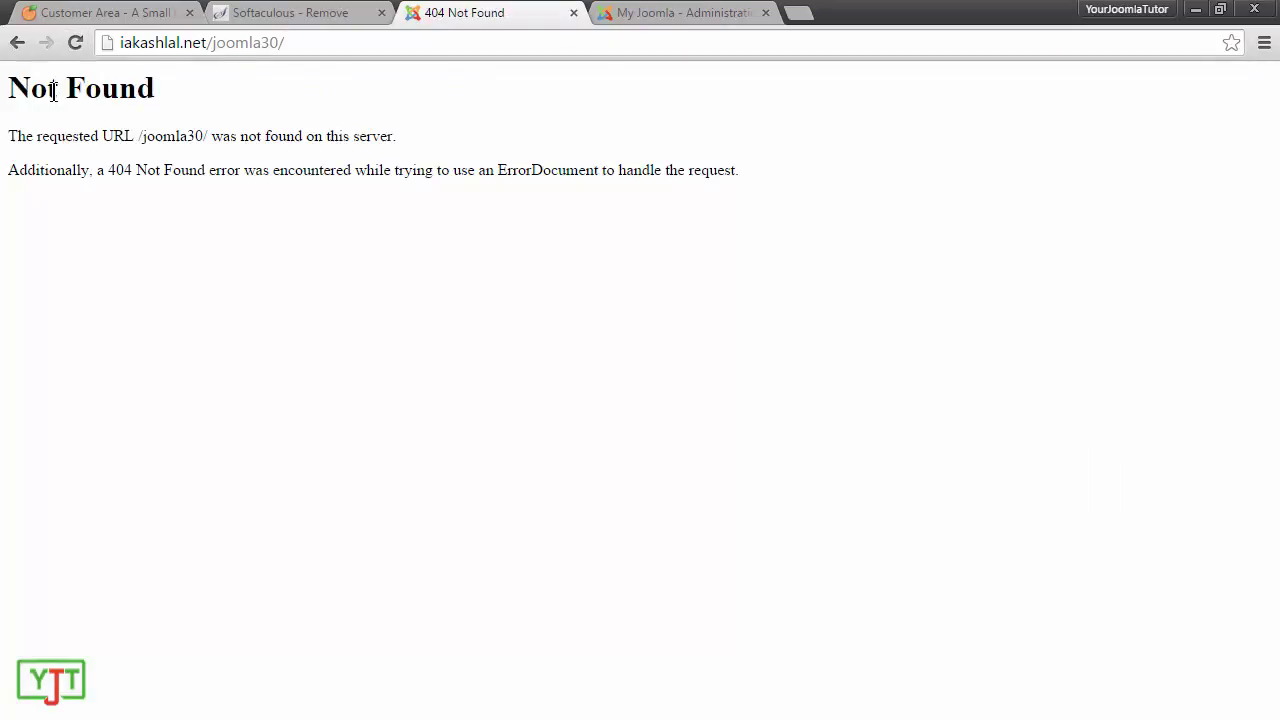